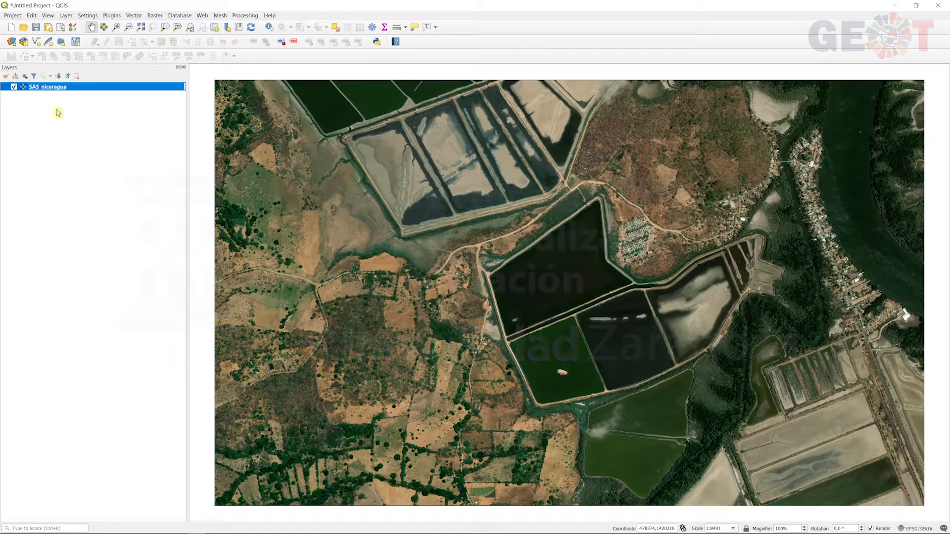
Start a new shapefile layer and browse to the nicaragua folder inside DATA as its save location
click(70, 16)
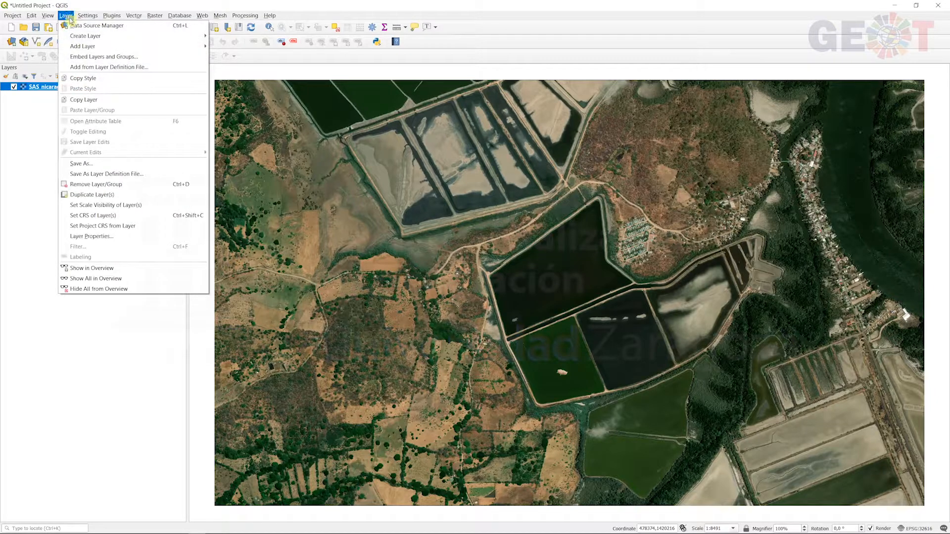
mouse_move(94, 36)
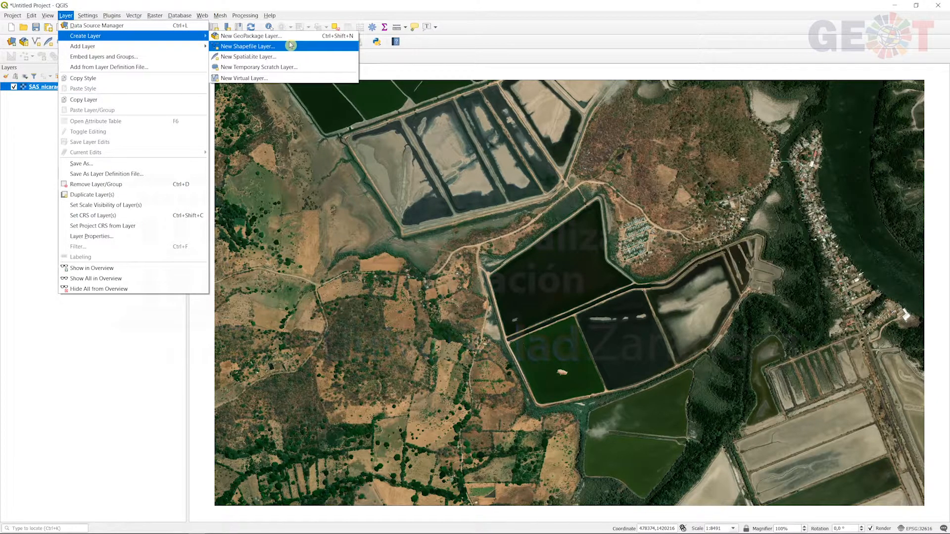
click(319, 48)
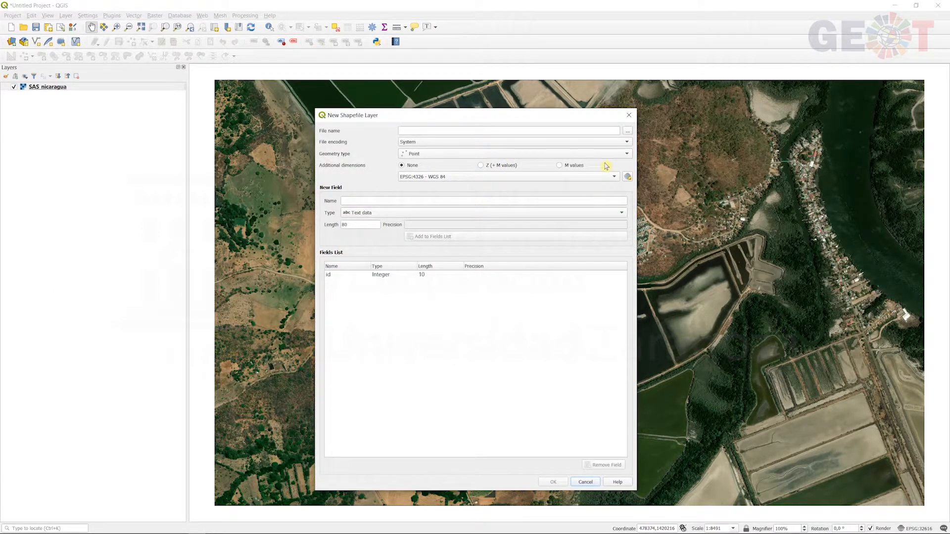
click(627, 130)
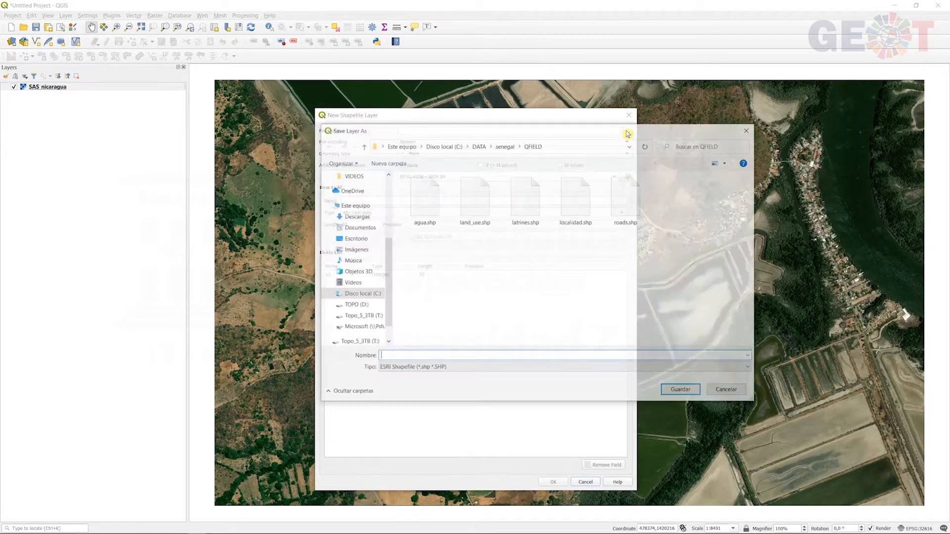
click(478, 145)
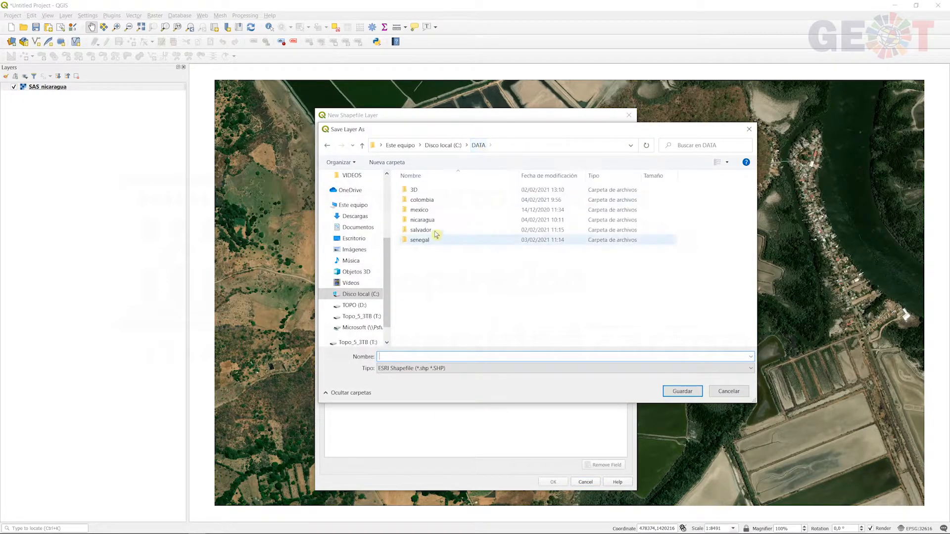
click(430, 223)
double_click(431, 224)
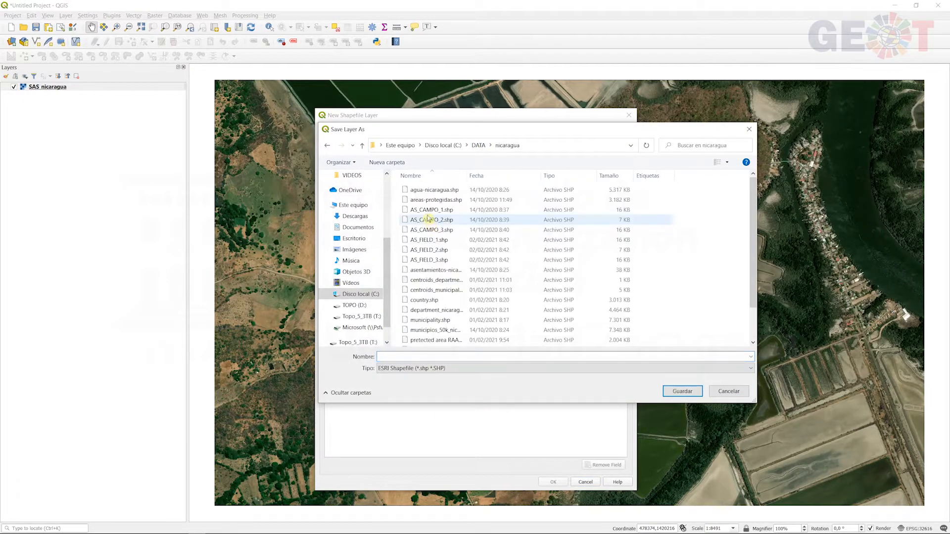
Create a new folder named created_layers inside the nicaragua folder
click(397, 165)
text(cap)
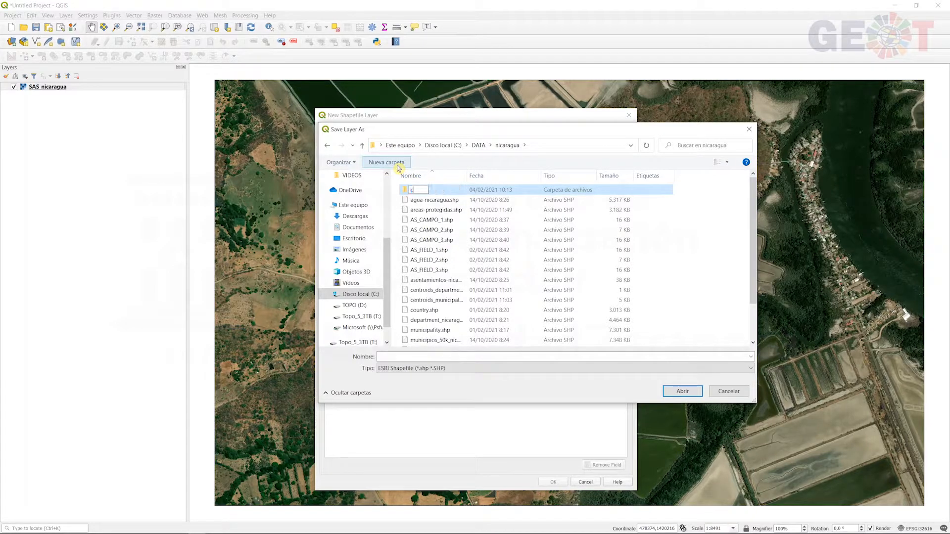
key(BackSpace)
key(BackSpace)
text(reated_)
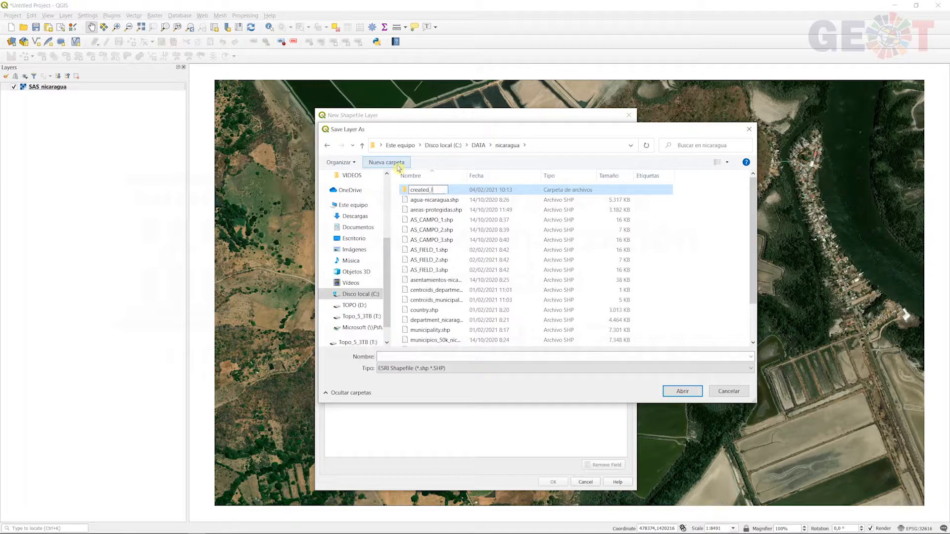
text(layers)
key(Return)
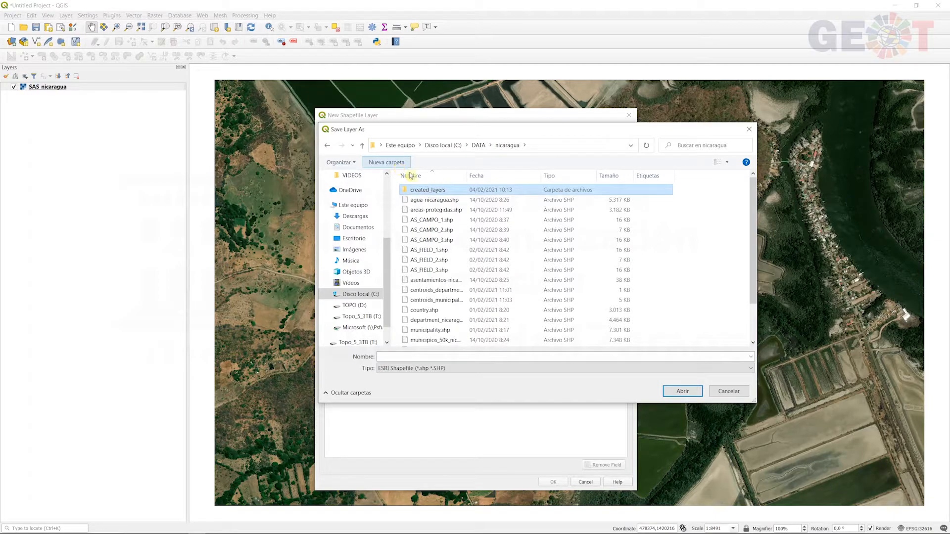
Set the new shapefile's file name to tree inside the created_layers folder
double_click(429, 191)
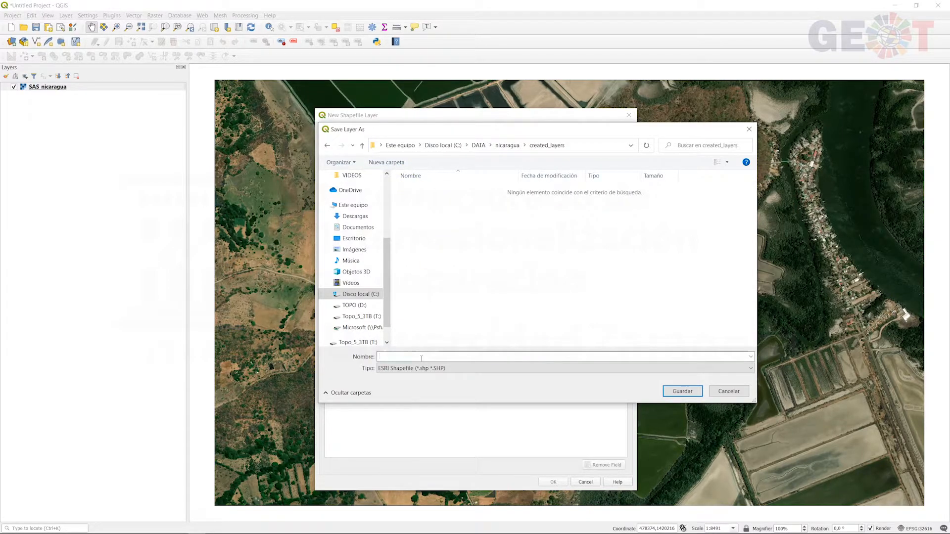
text(tree)
click(676, 389)
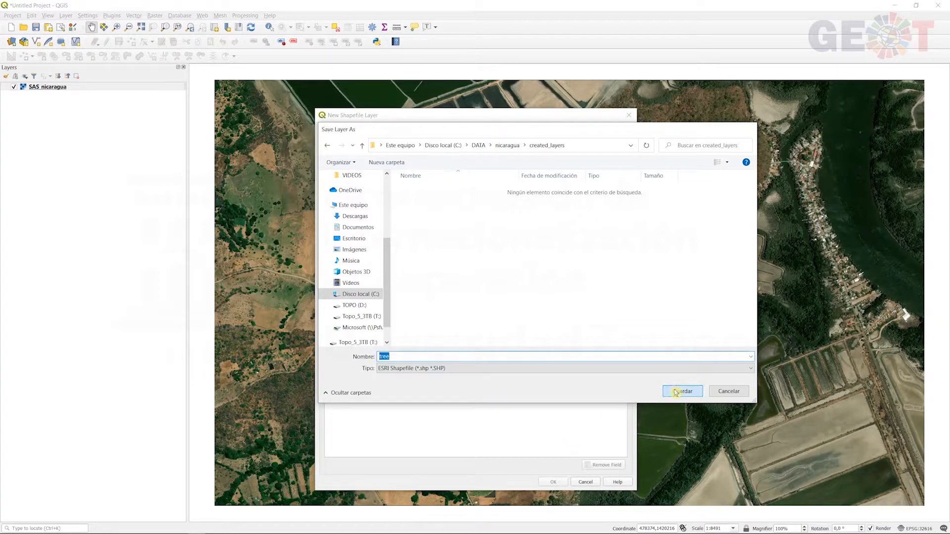
Set the geometry type to Point and the coordinate system to the project CRS, EPSG:32616 - WGS 84 / UTM zone 16N
click(438, 155)
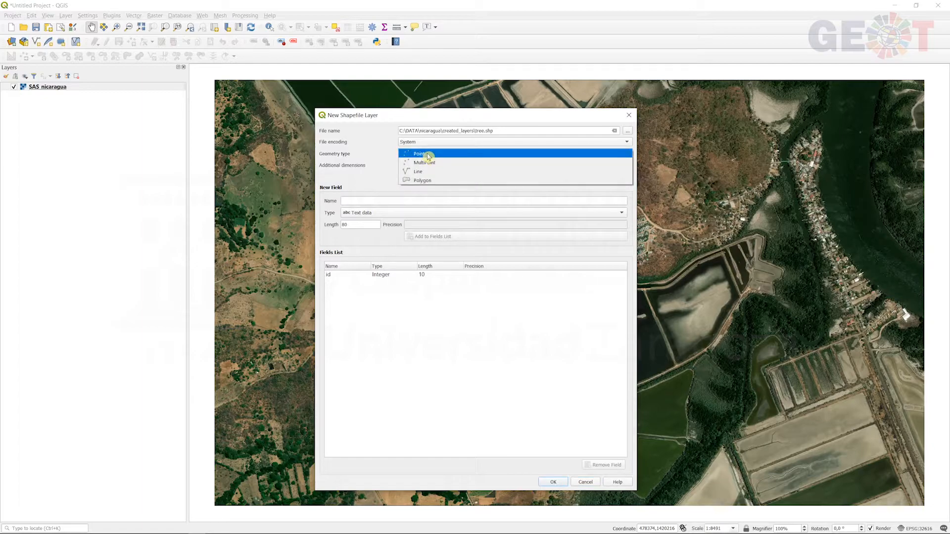
click(439, 154)
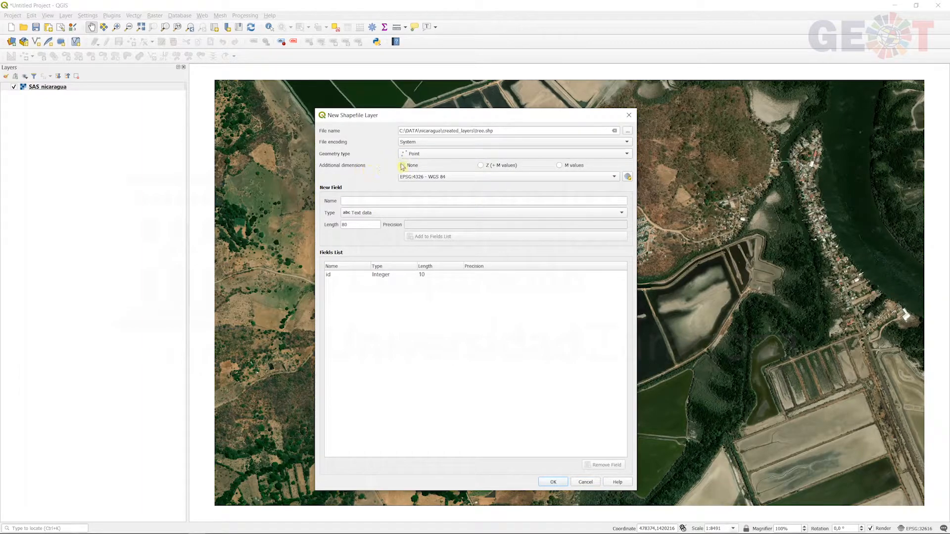
click(468, 177)
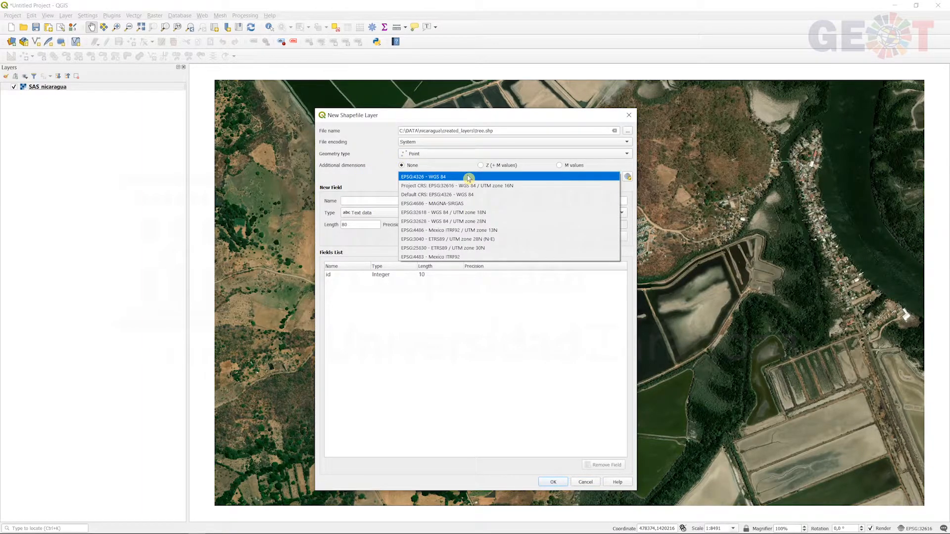
click(545, 187)
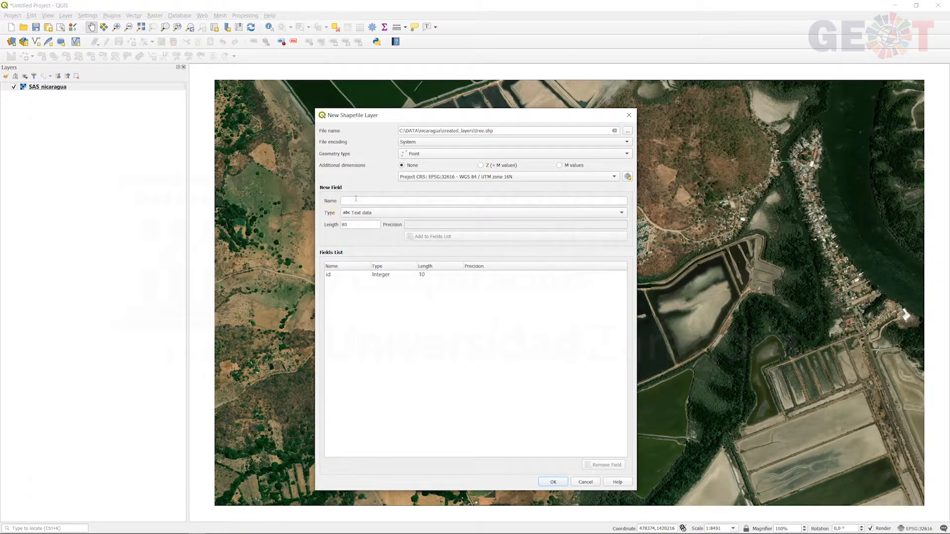
Add a text data field named type with a length of 10 to the new layer's fields
click(356, 199)
text(type)
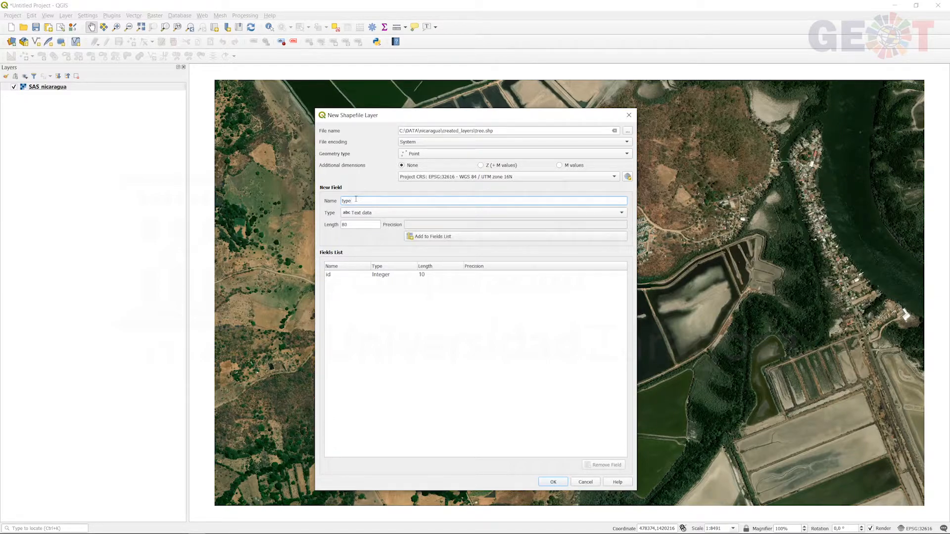
click(365, 212)
click(365, 213)
key(Tab)
text(10)
click(455, 239)
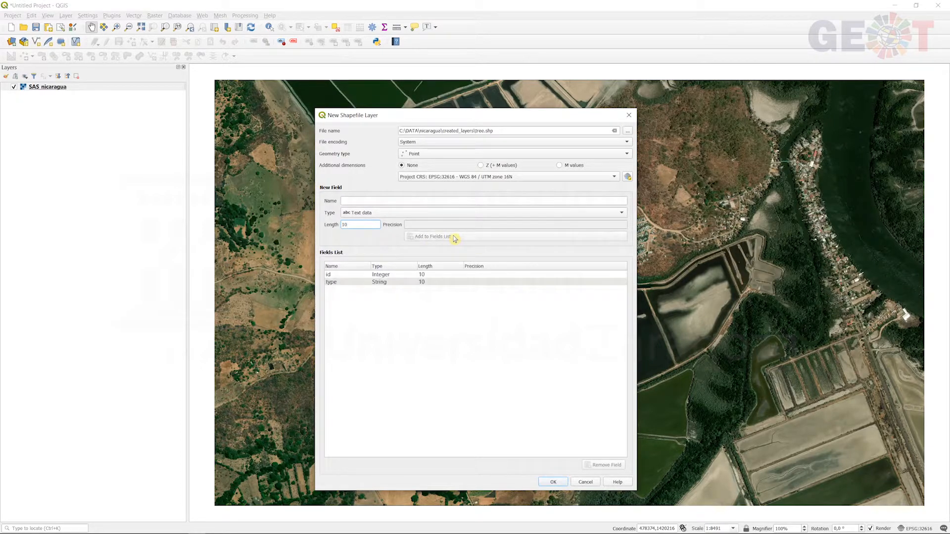
click(382, 282)
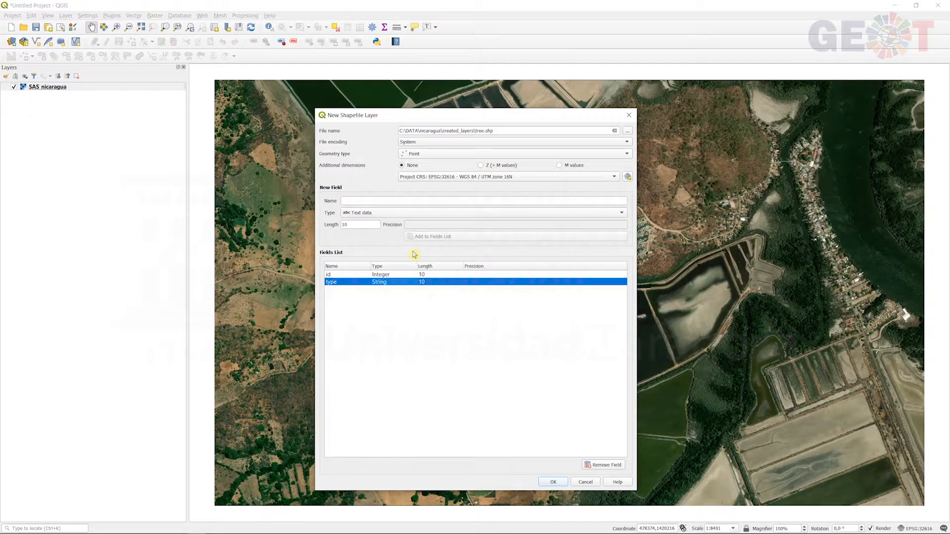
click(351, 275)
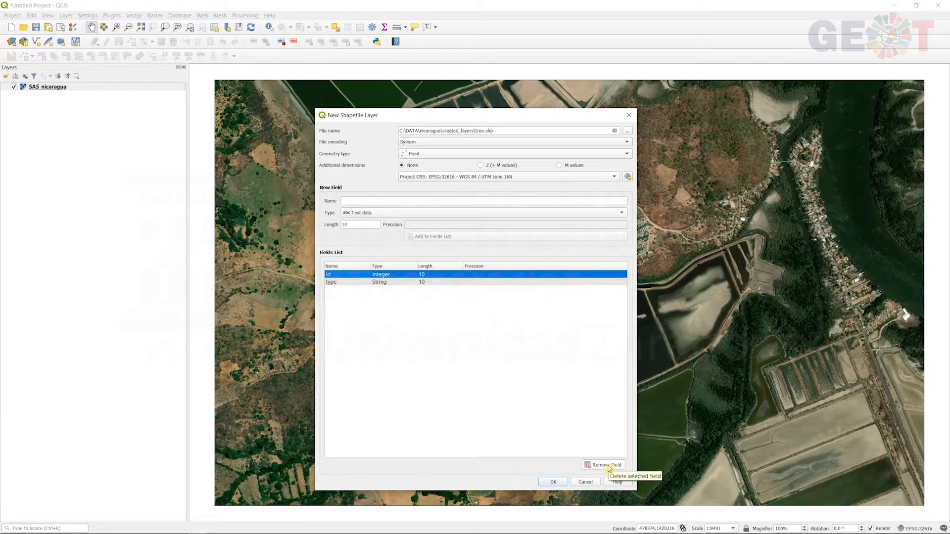
Add a text data field named size with a length of 10 to the fields list
click(376, 201)
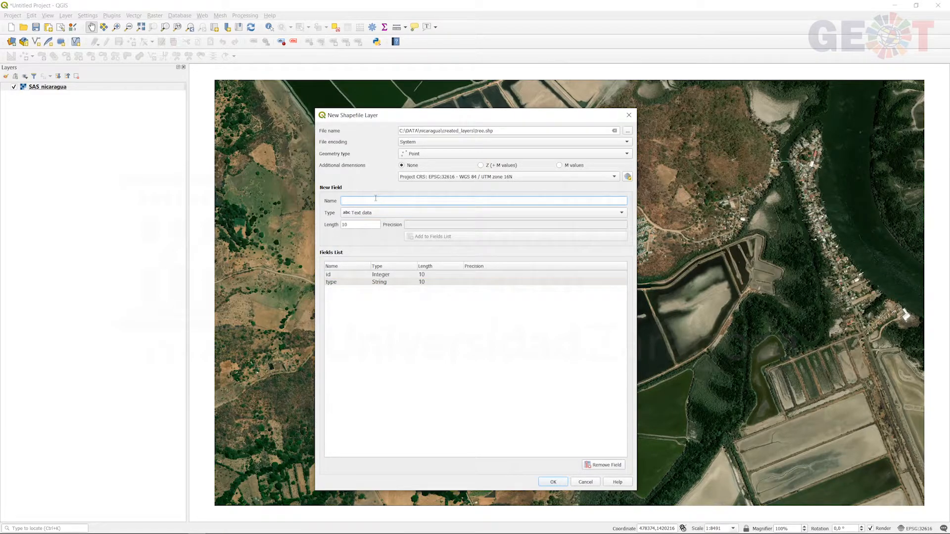
text(size)
click(377, 213)
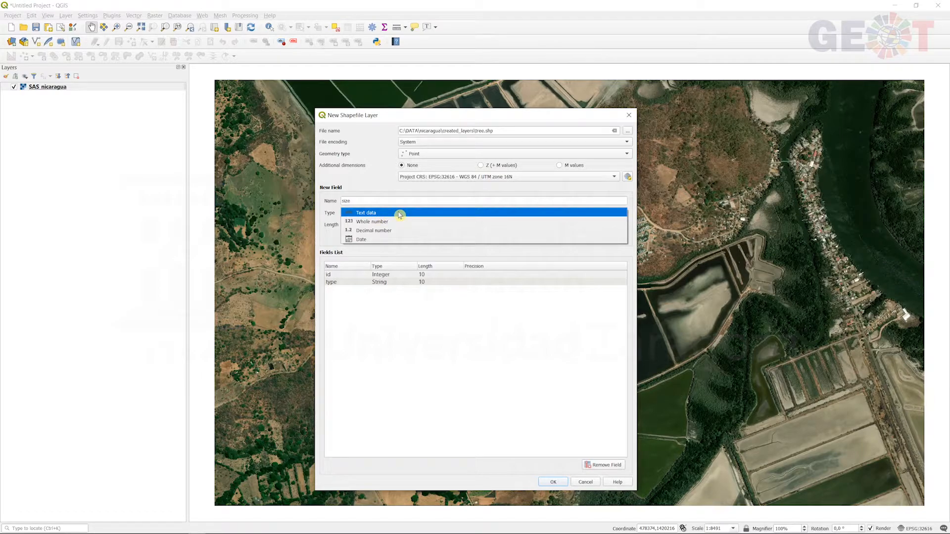
click(371, 216)
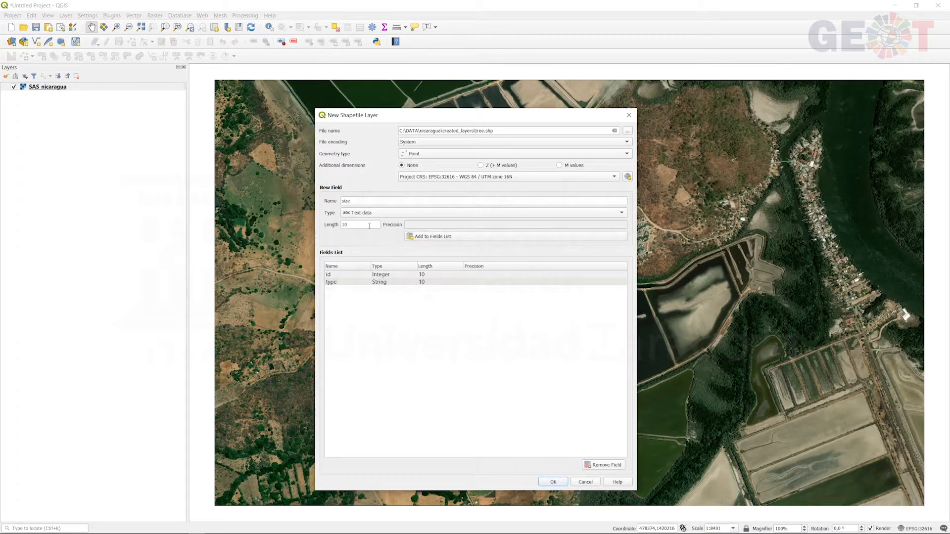
click(441, 240)
Add a Date field named date to the fields list and create the tree shapefile layer
click(388, 201)
text(date)
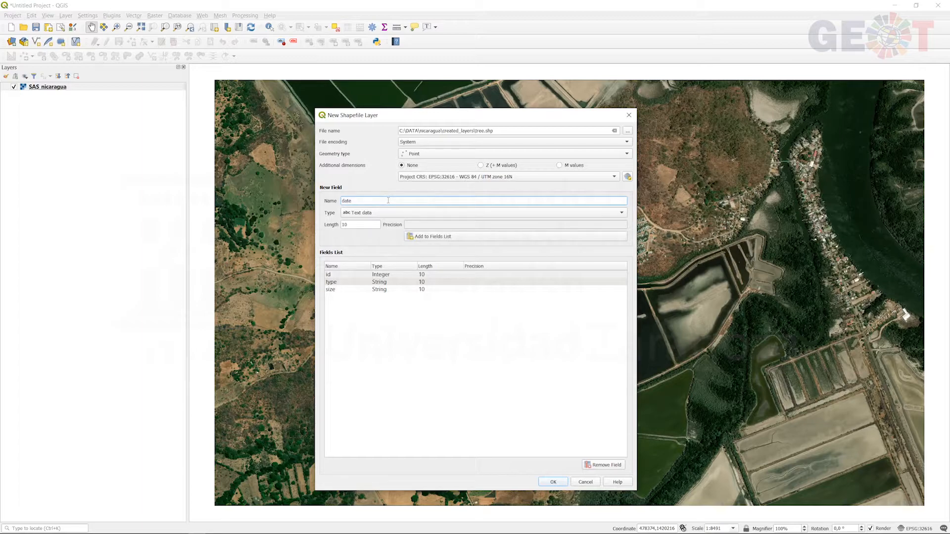
click(387, 214)
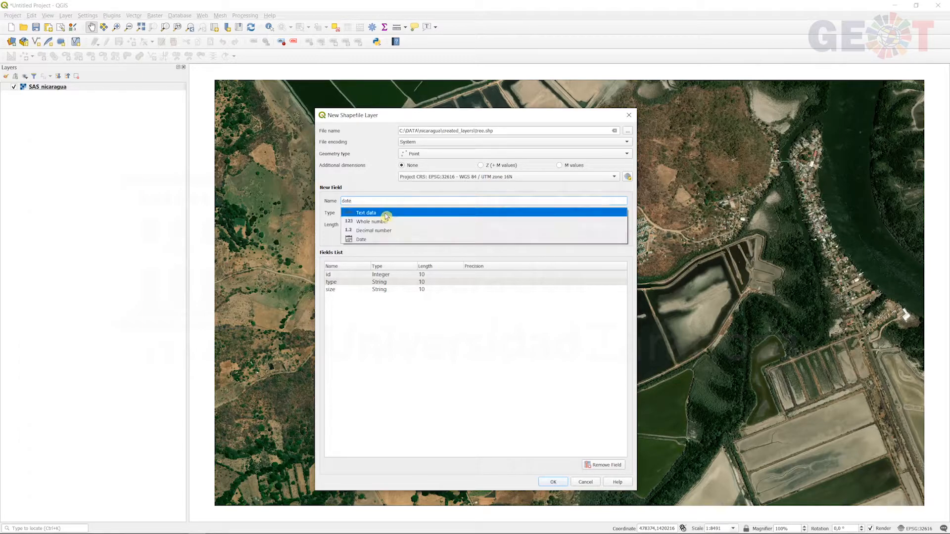
click(382, 241)
click(363, 225)
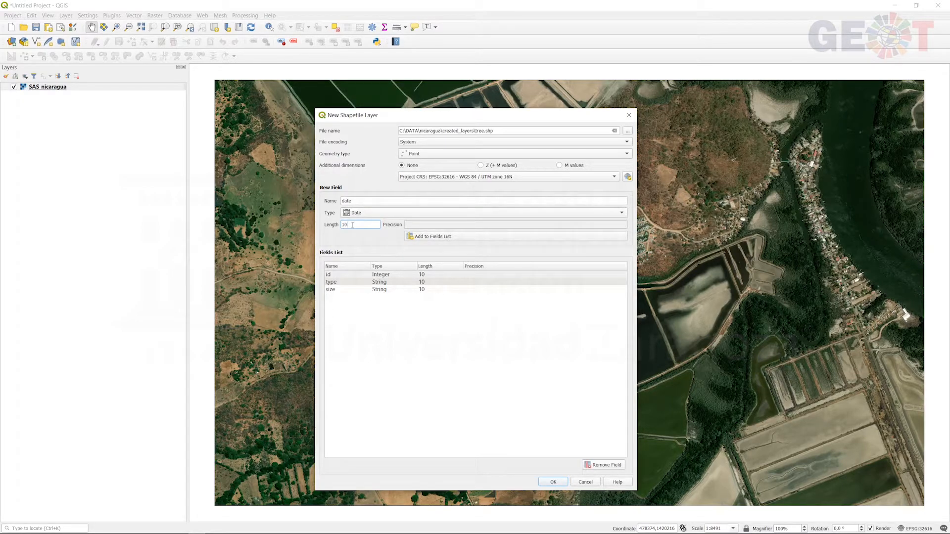
click(456, 237)
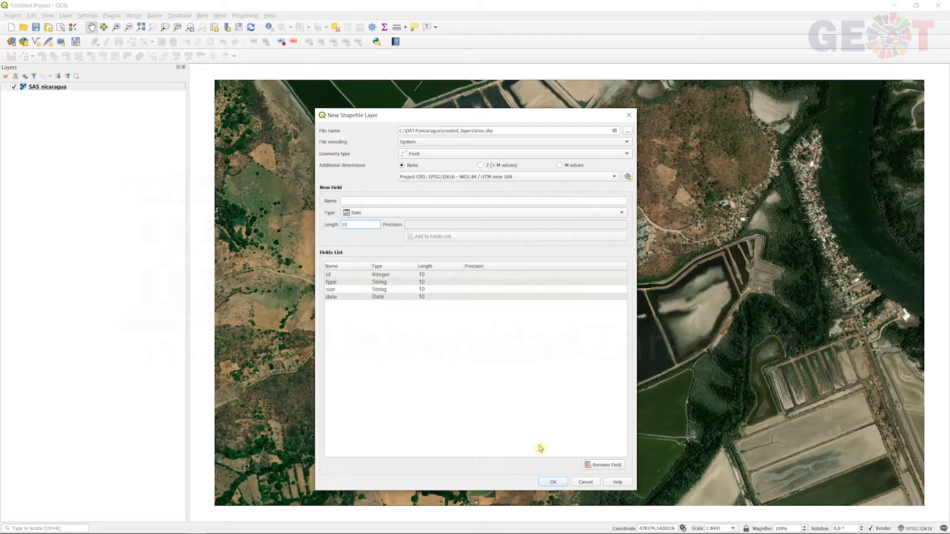
click(553, 481)
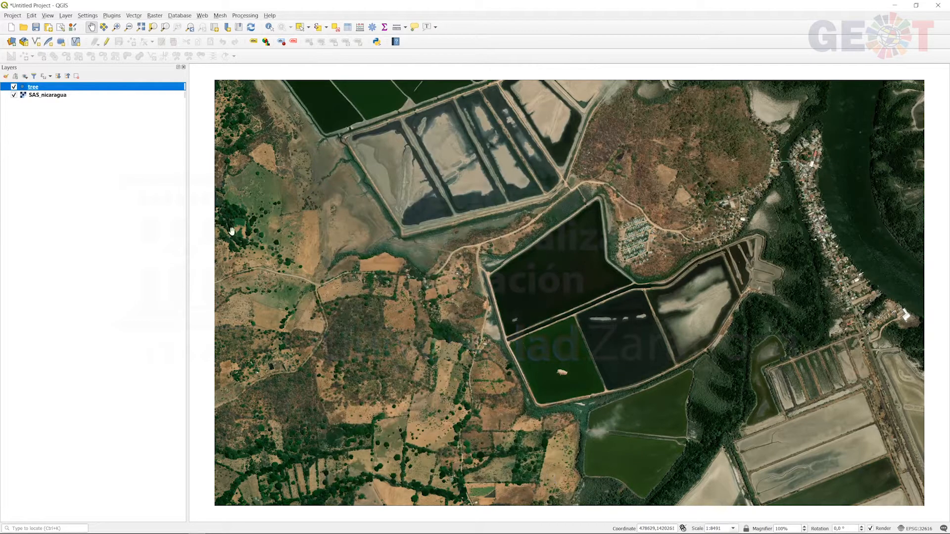
Examine the fields in the tree layer's attribute table, then close the table
right_click(47, 90)
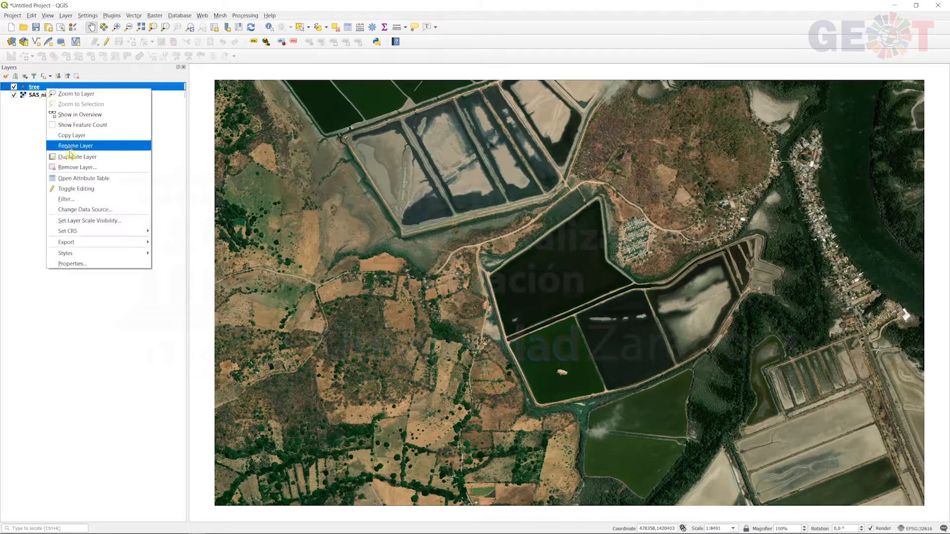
click(74, 178)
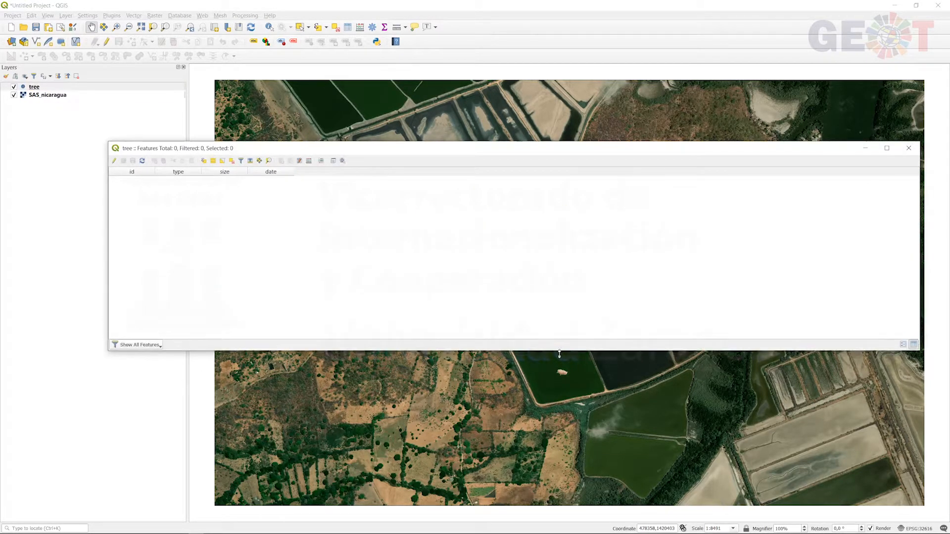
drag(919, 260, 834, 260)
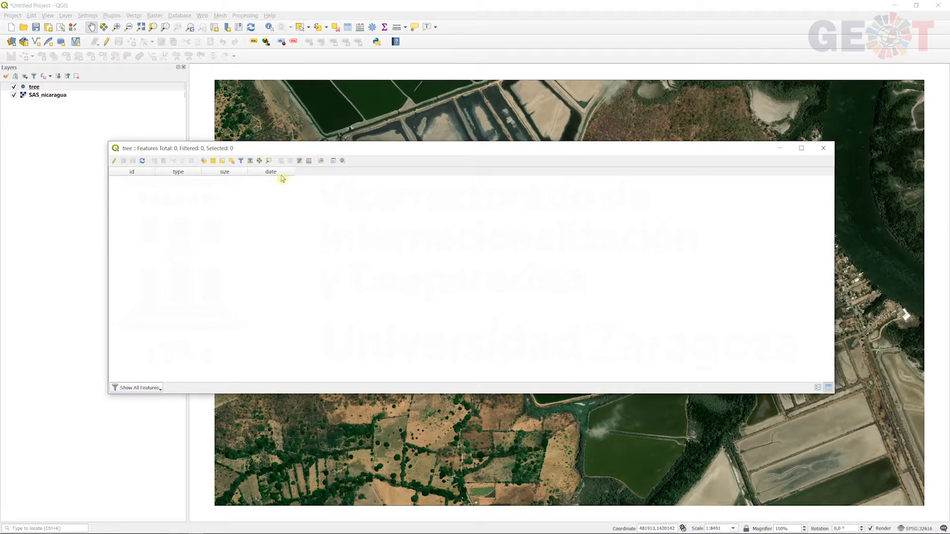
click(823, 147)
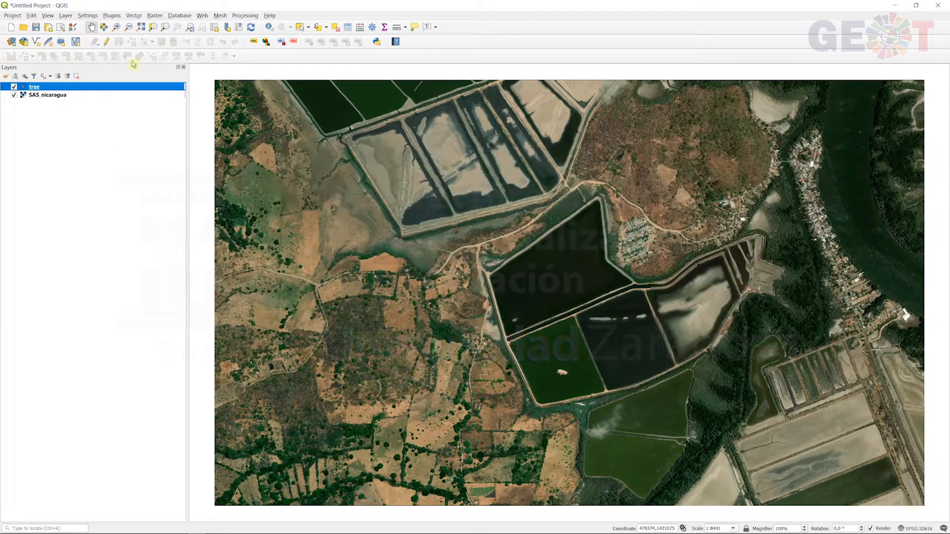
Set the tree layer's marker color to green (#22db2b) in its symbology and apply the style
right_click(35, 87)
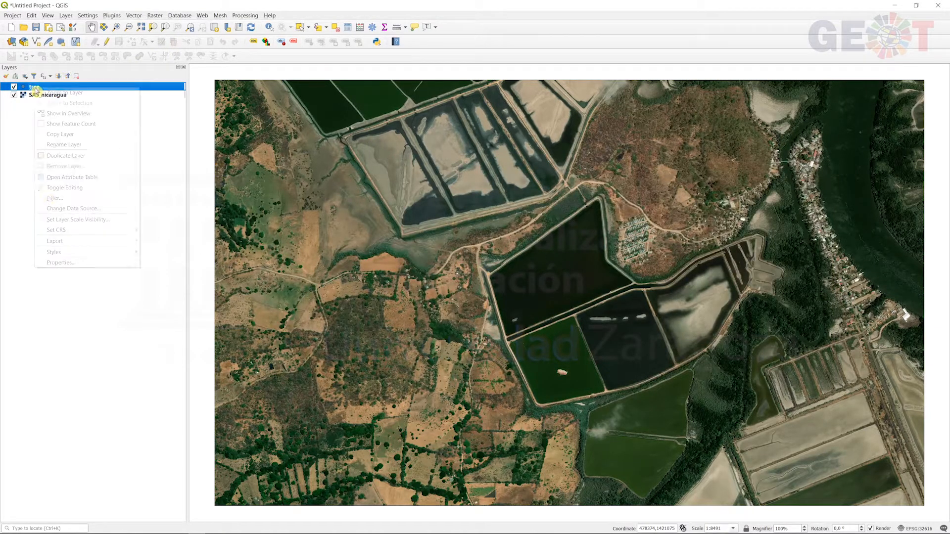
click(61, 263)
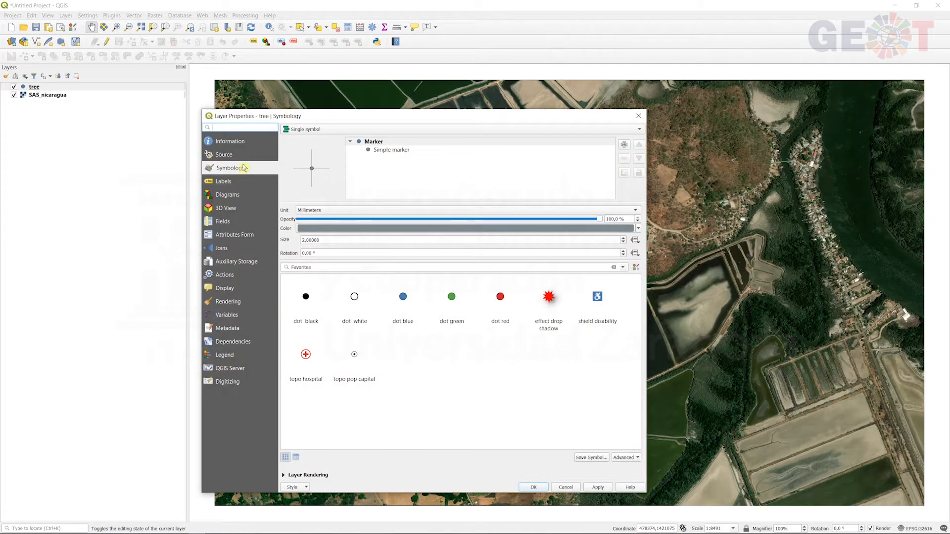
click(348, 231)
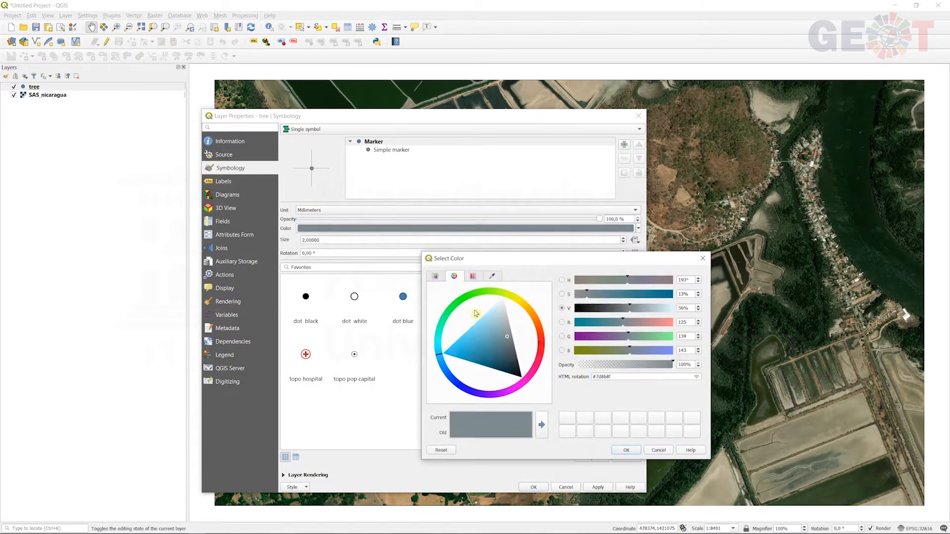
click(462, 300)
click(473, 325)
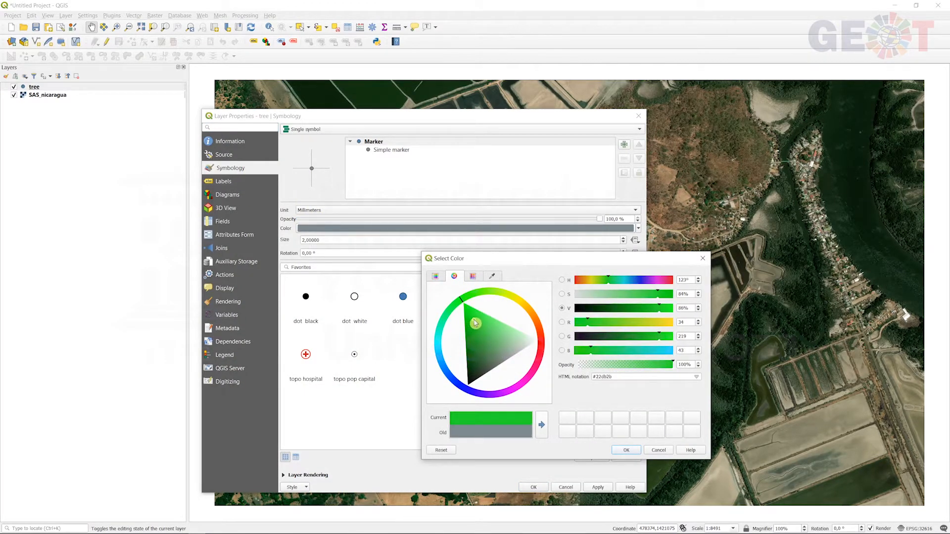
click(634, 451)
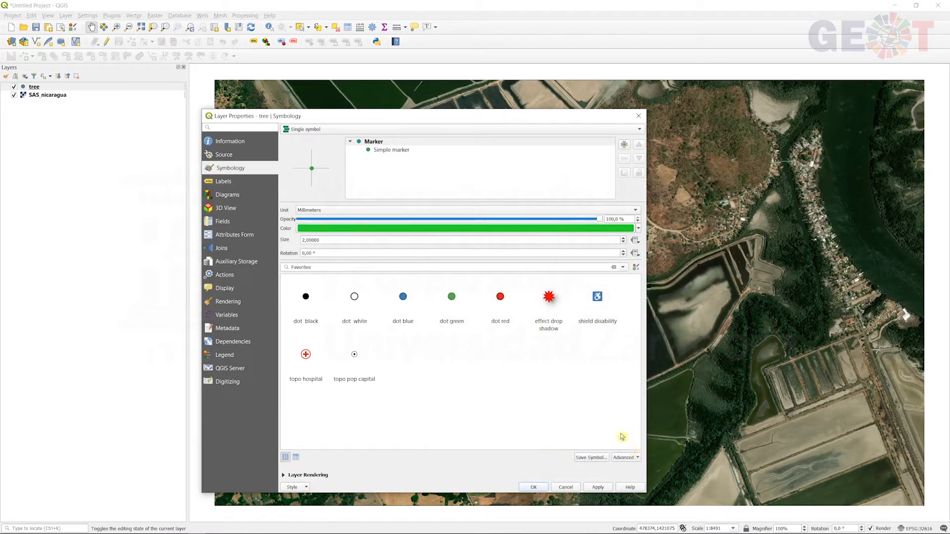
click(533, 487)
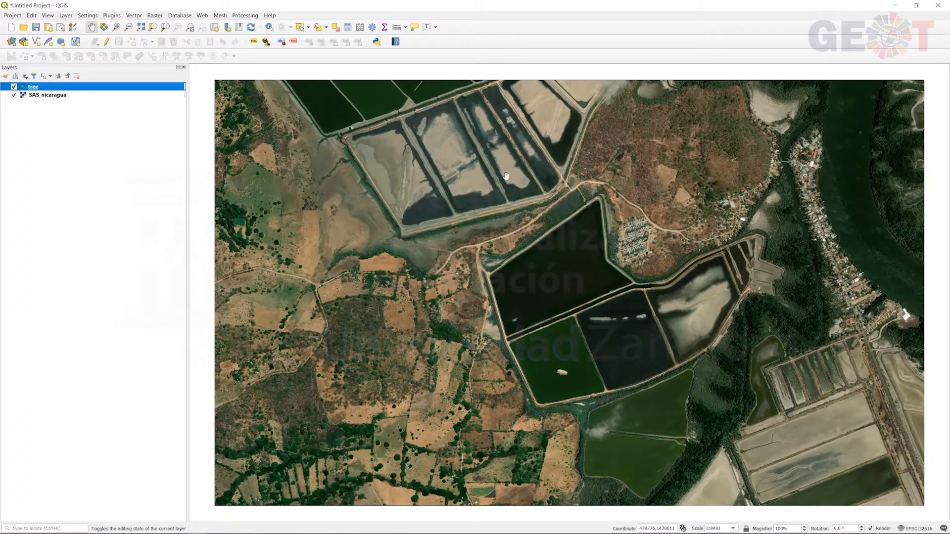
Enable editing on the tree layer and place a point feature on the large dark tree east of the road junction
scroll(492, 263, up, 2)
scroll(494, 238, up, 1)
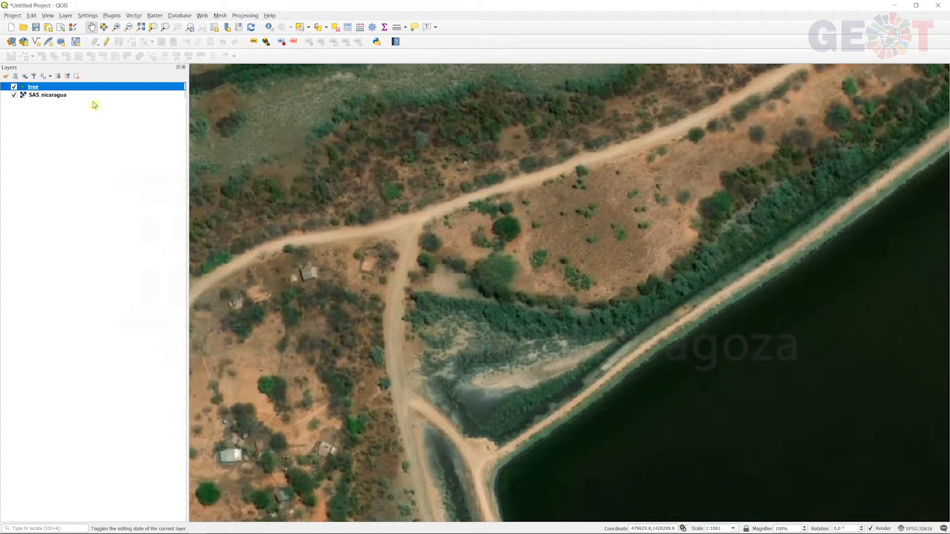
click(59, 90)
click(109, 43)
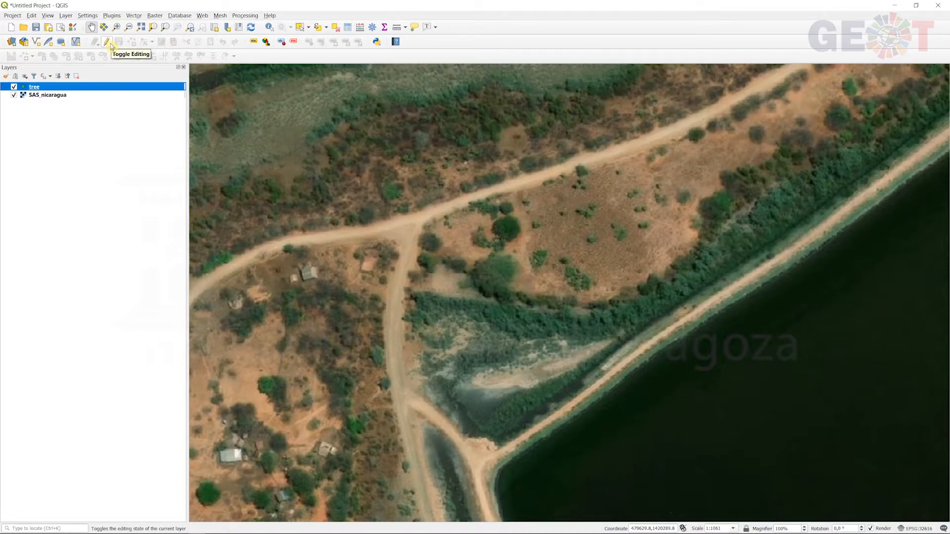
click(109, 43)
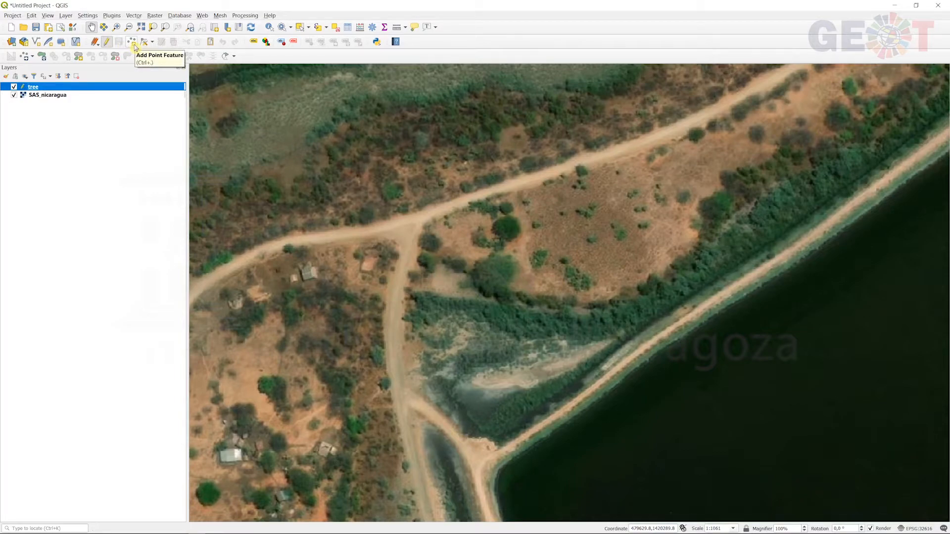
click(135, 47)
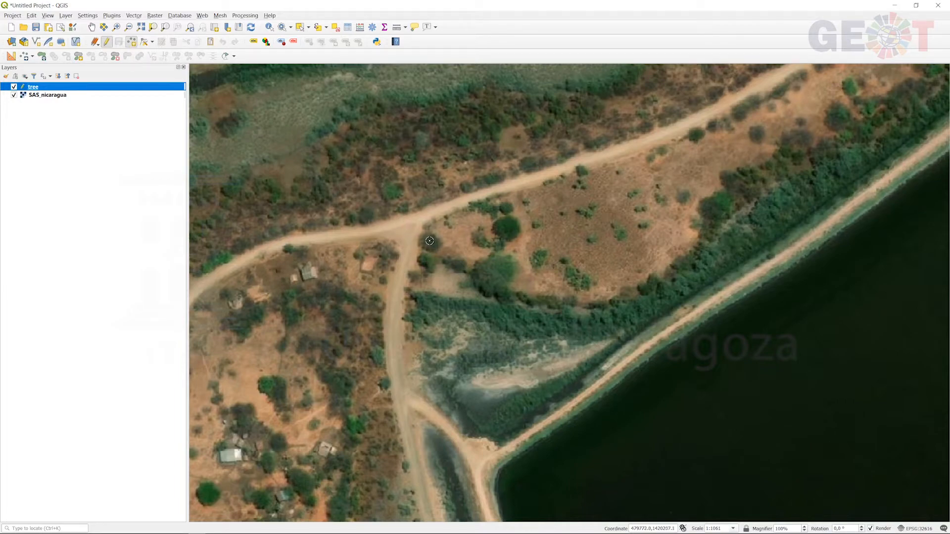
click(506, 227)
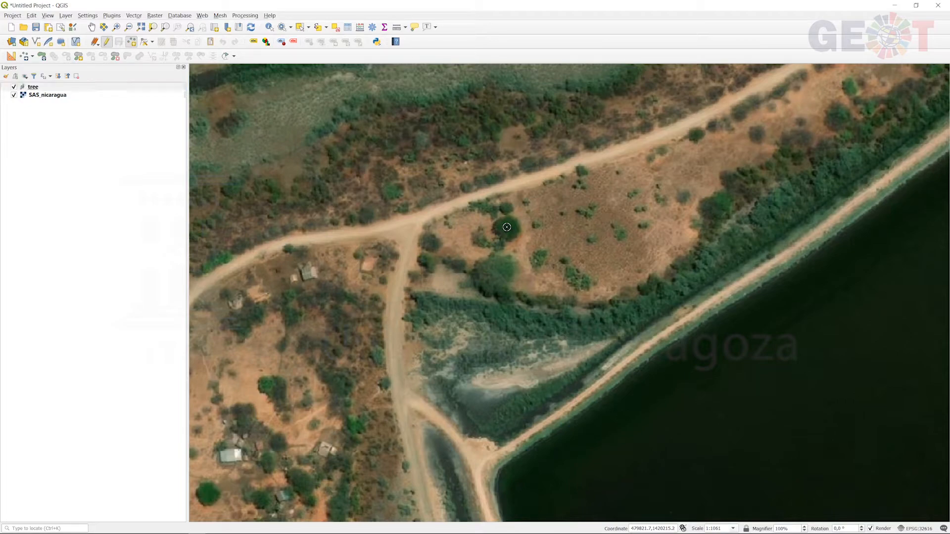
drag(521, 190, 427, 158)
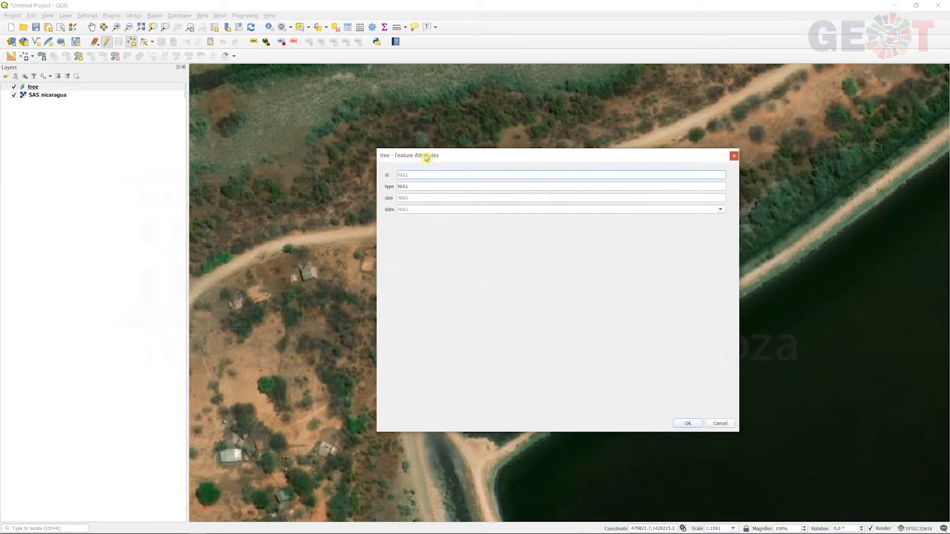
Save the point's attributes with id 1, type tree, size large and date 2021-02-01
text(1)
click(416, 187)
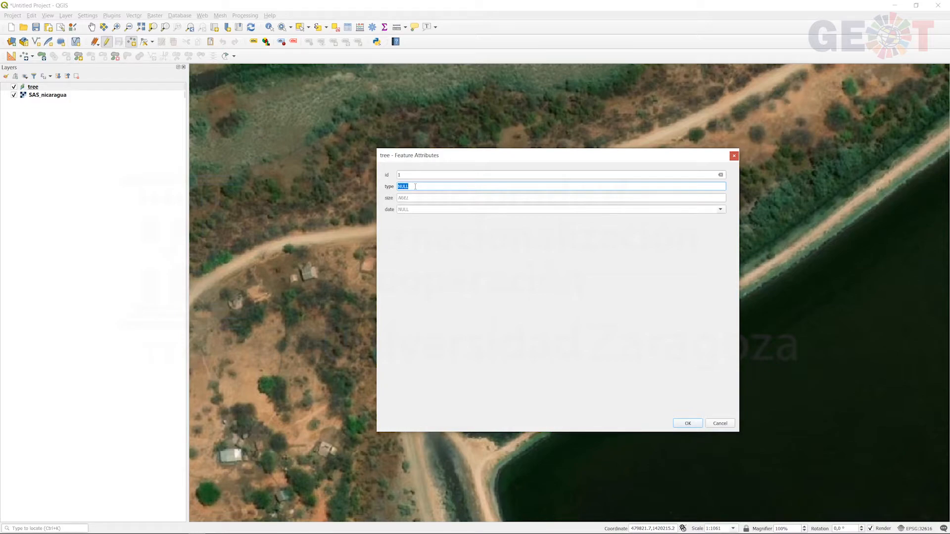
text(tree)
click(417, 197)
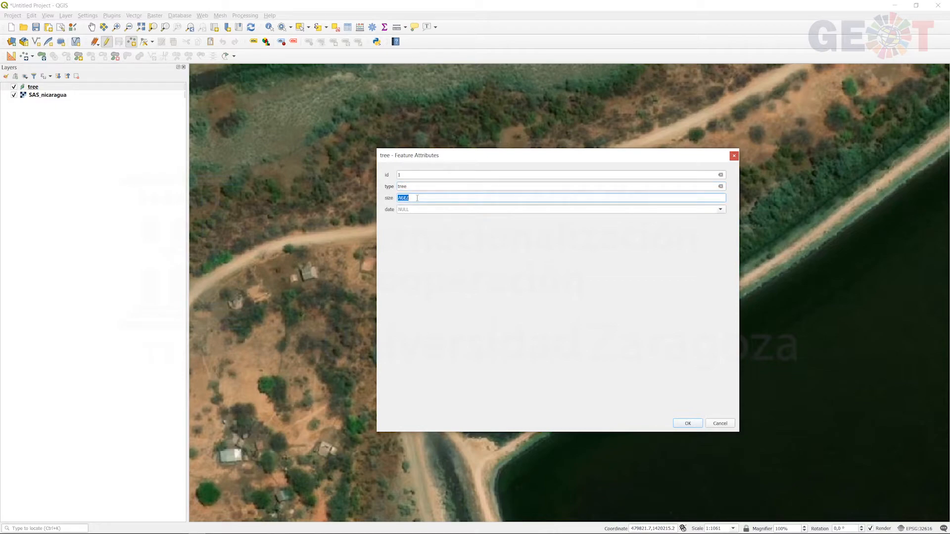
text(large)
click(720, 211)
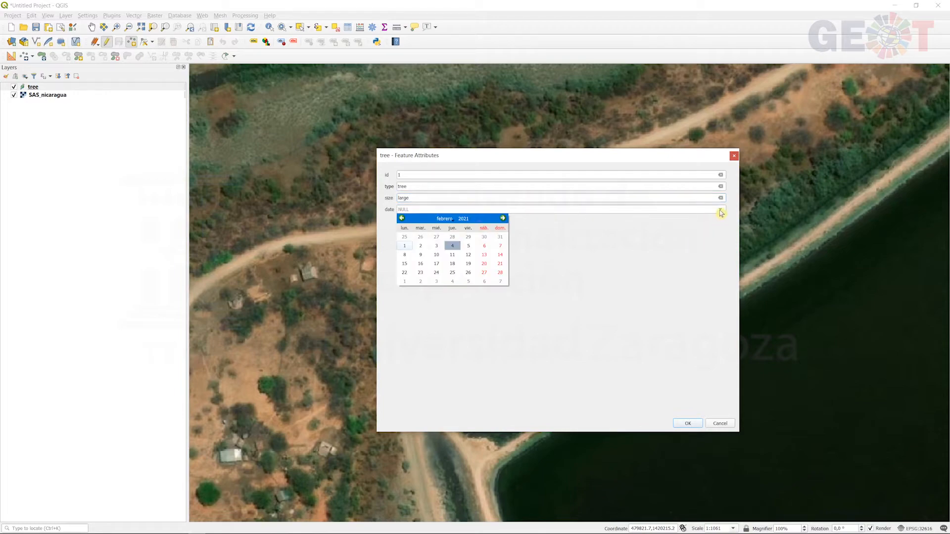
click(405, 246)
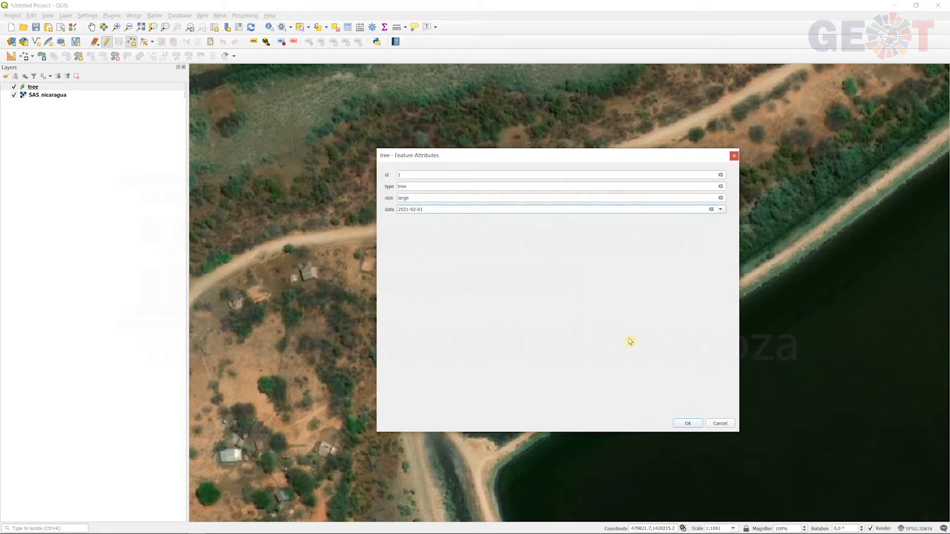
click(688, 424)
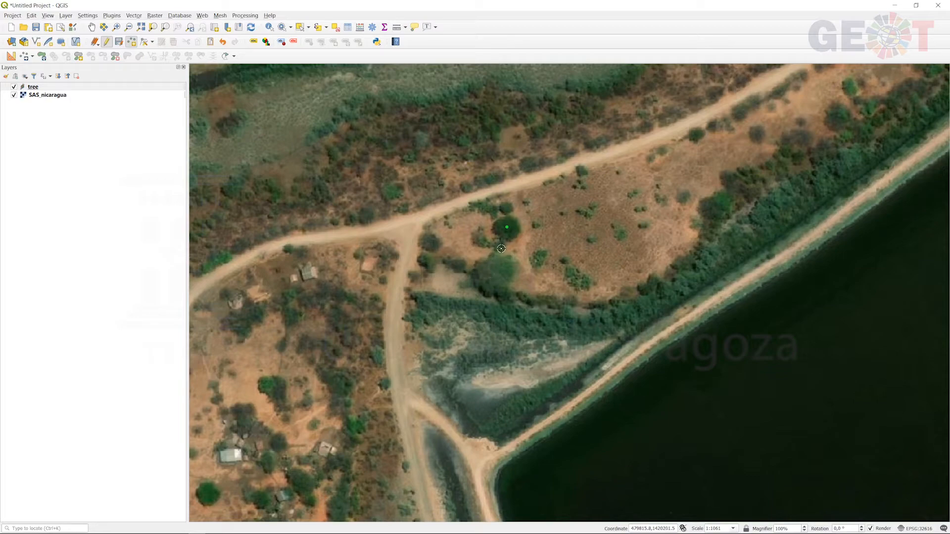
Add a point on the smaller tree just north of the first one, with id 2, type tree, size medium and date 2021-02-02
click(507, 208)
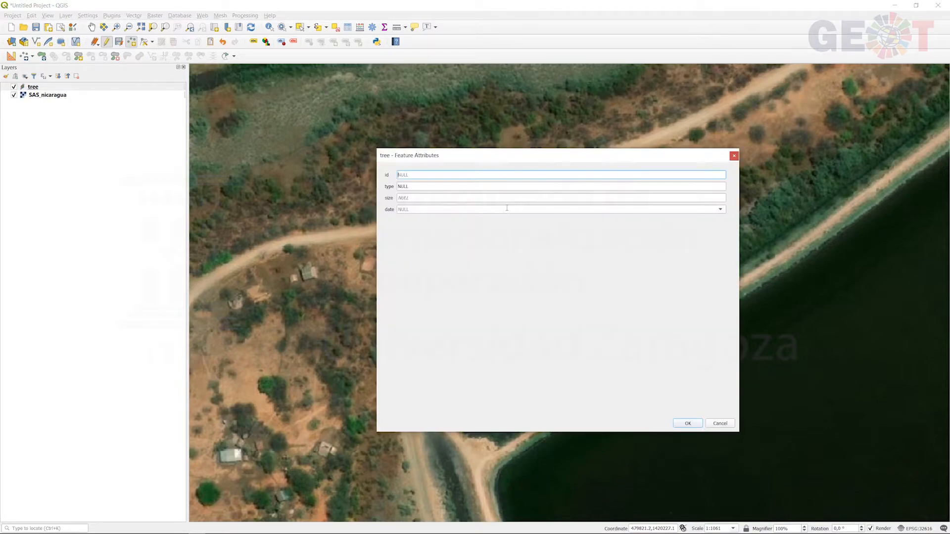
click(438, 186)
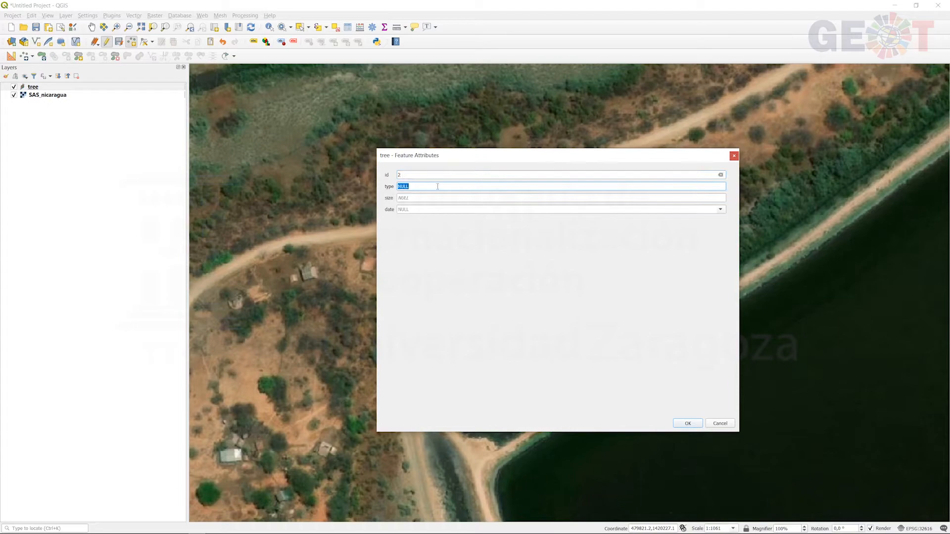
text(tree)
click(430, 199)
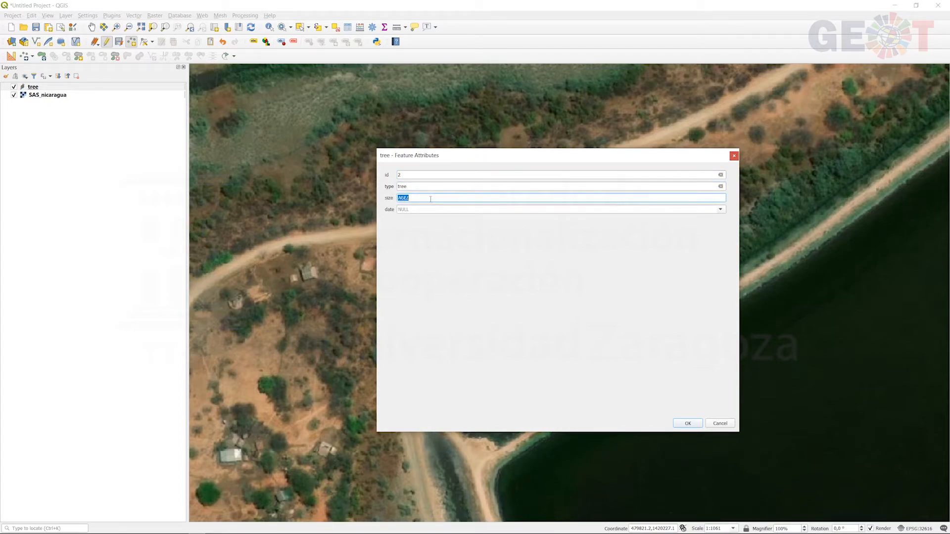
text(medium)
click(721, 209)
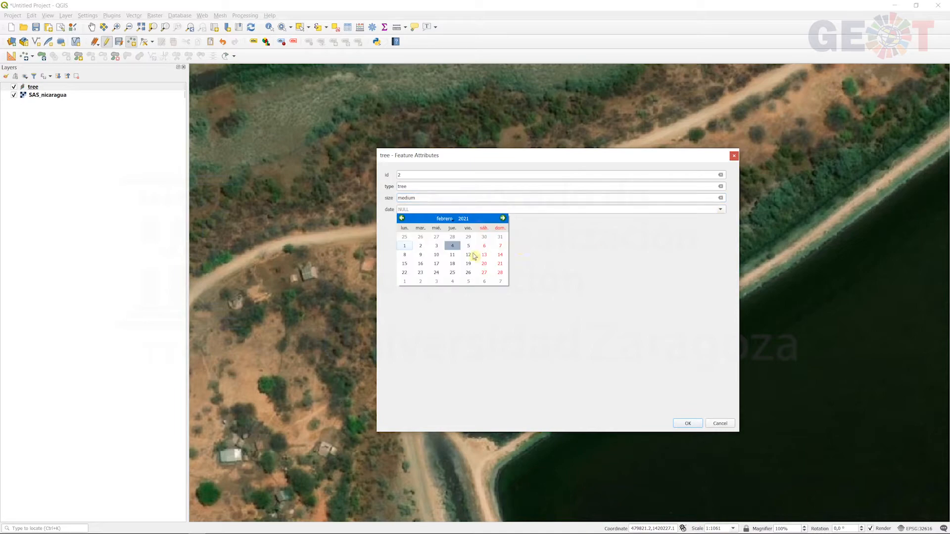
click(420, 250)
click(687, 423)
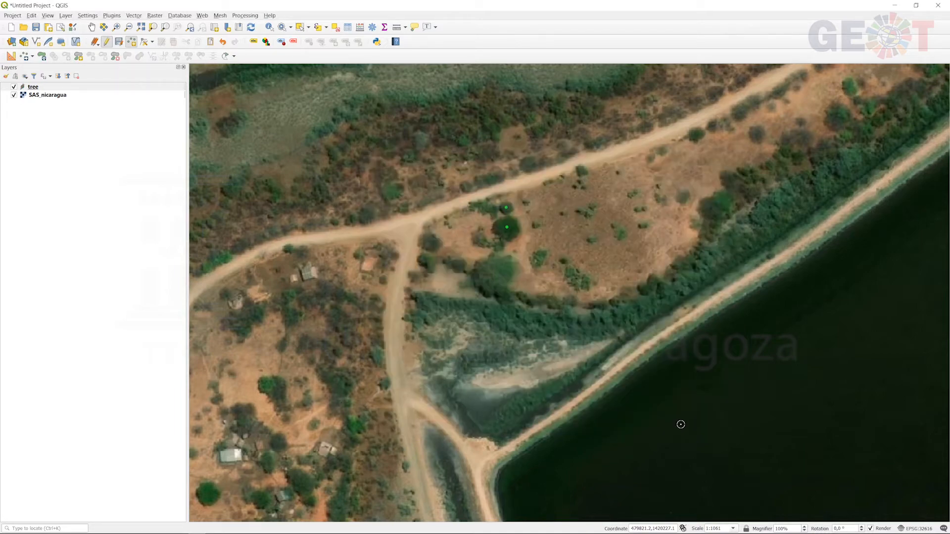
Add a point on a bush in the clearing to the east, with id 3, type bush, size small and date 2021-02-02
click(591, 240)
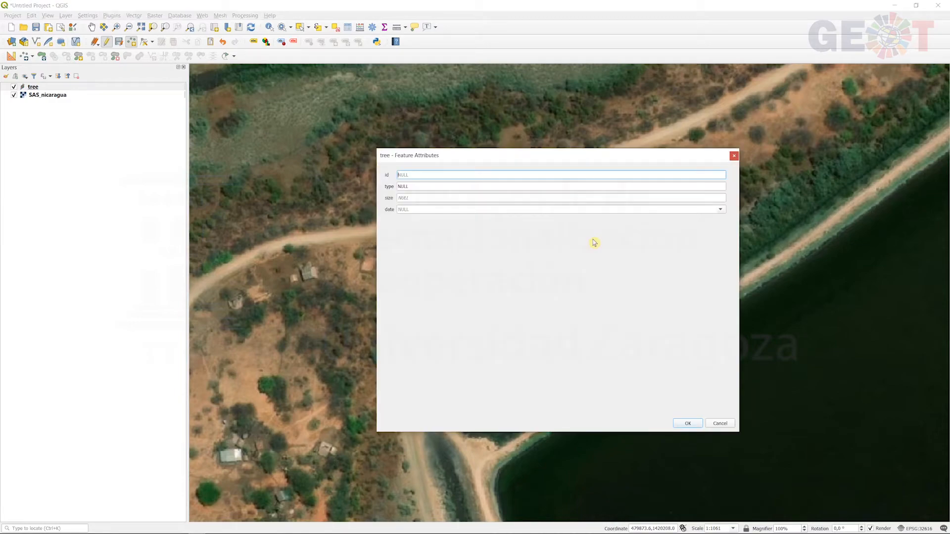
text(3)
click(440, 186)
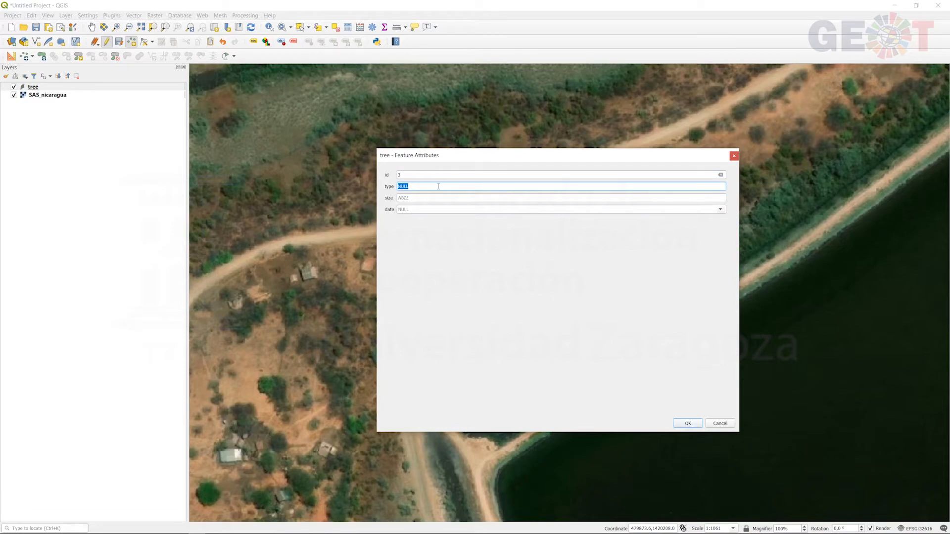
text(bush)
click(430, 198)
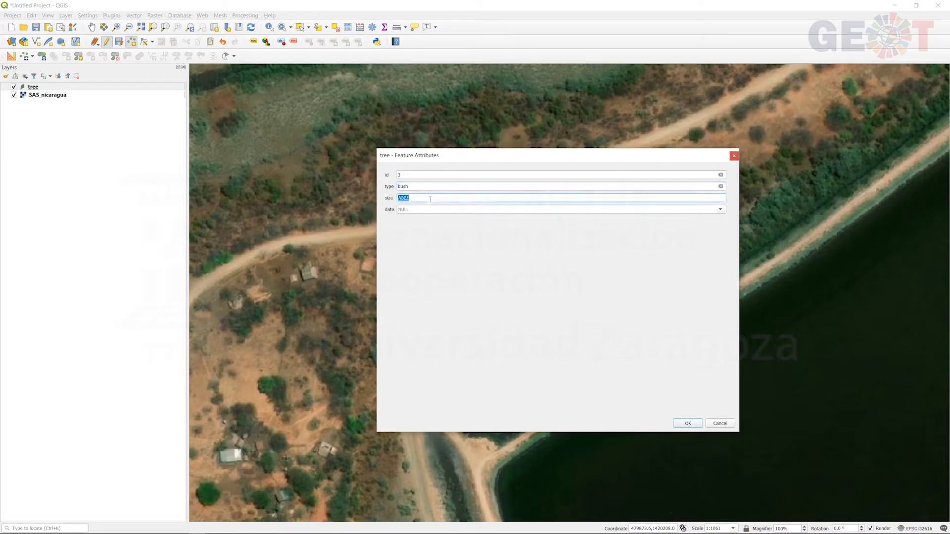
text(small)
click(720, 209)
click(427, 247)
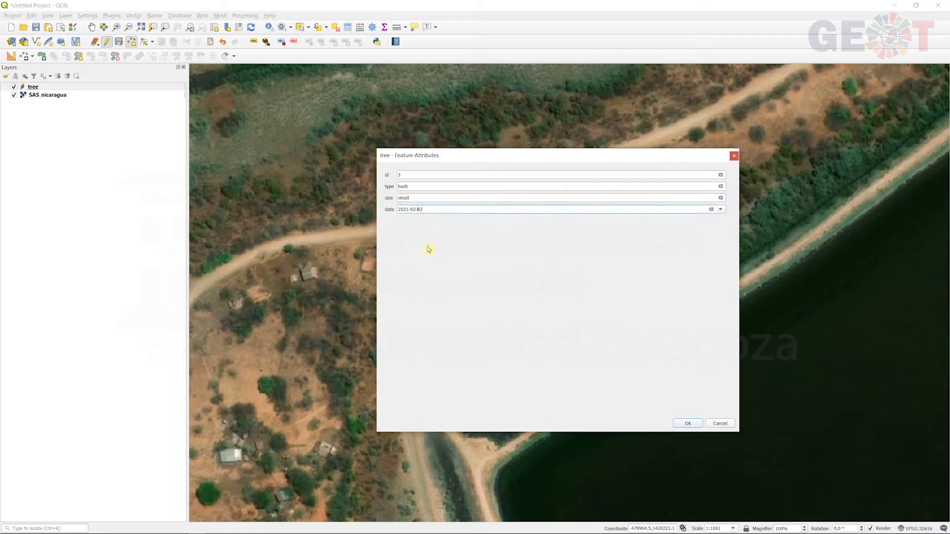
click(687, 423)
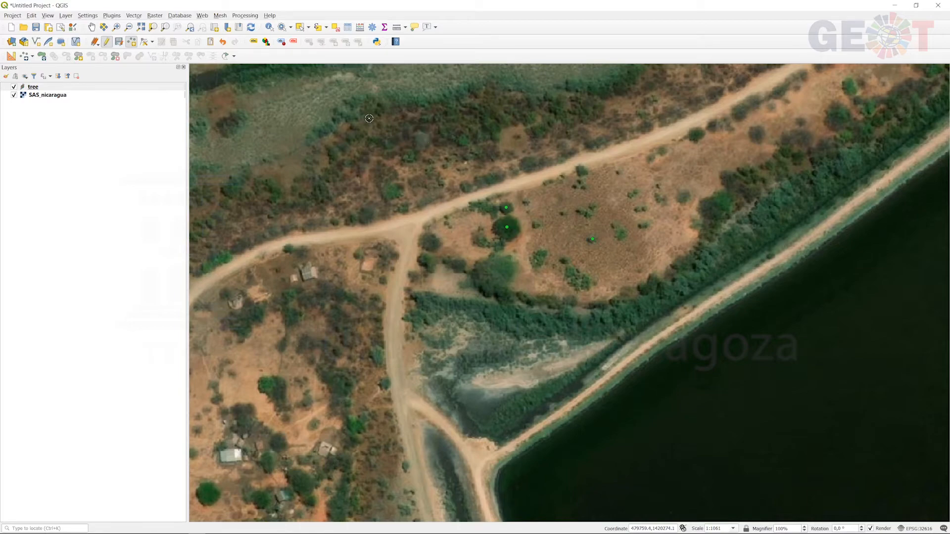
Move the bush point northward with the Vertex Tool and return it to its bush
click(144, 43)
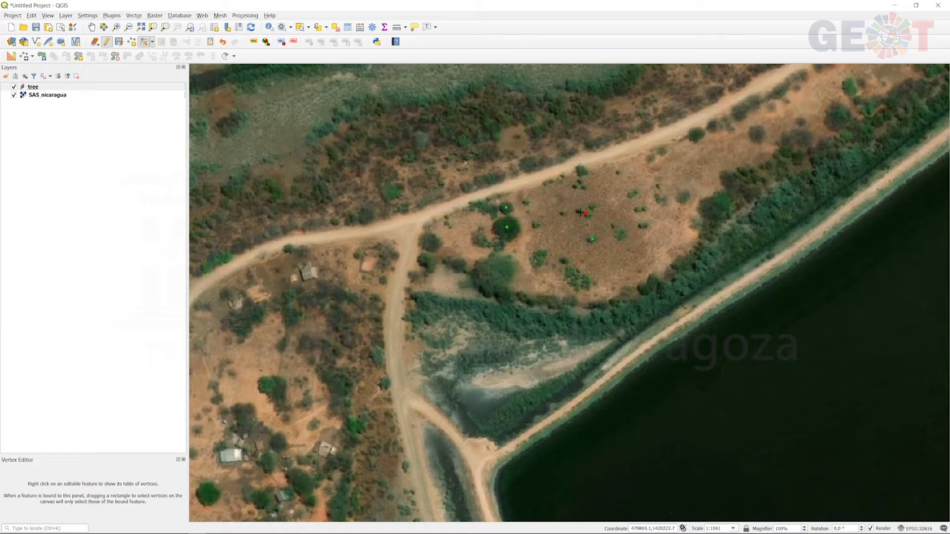
click(580, 172)
click(592, 240)
Select the two tree points together with a selection rectangle
click(300, 29)
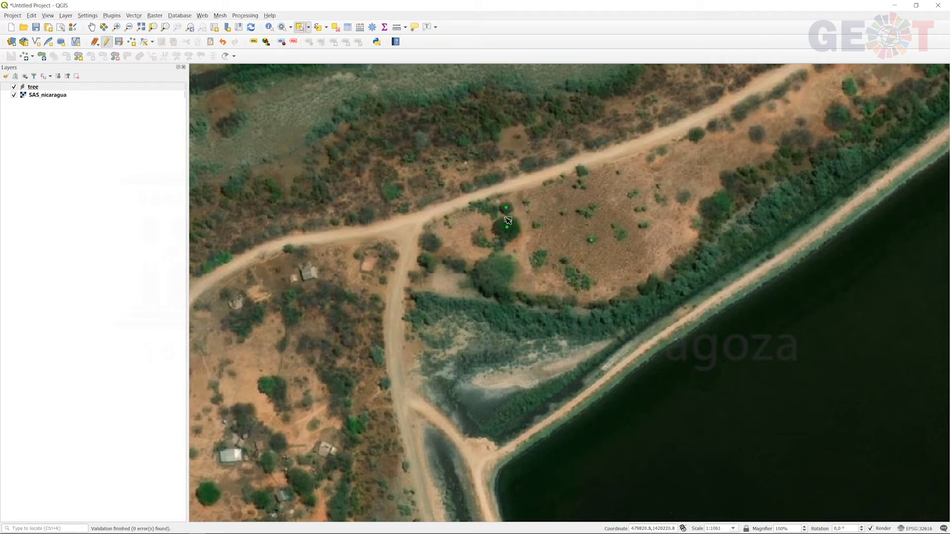
drag(487, 198, 536, 246)
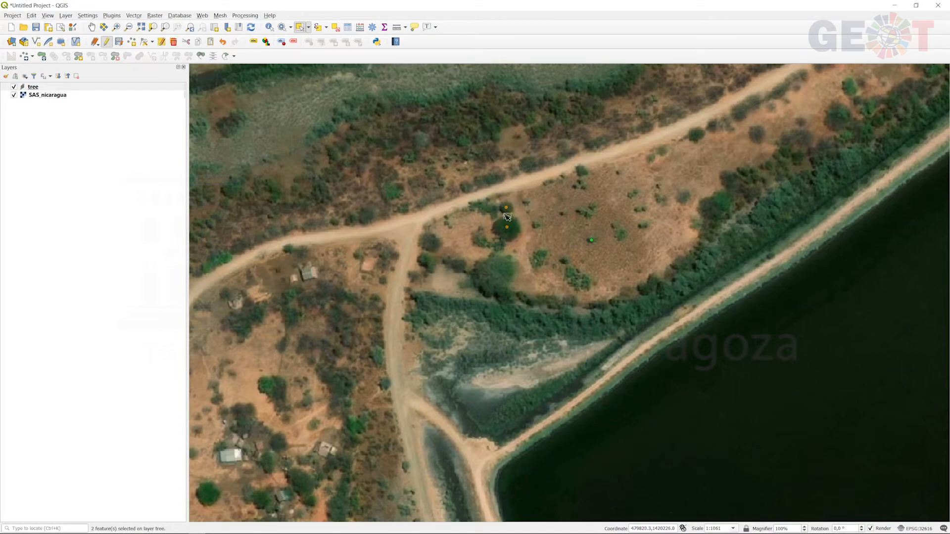
Check that the Advanced Digitizing Toolbar is enabled and try to relocate a tree point with the Move Feature tool
right_click(466, 46)
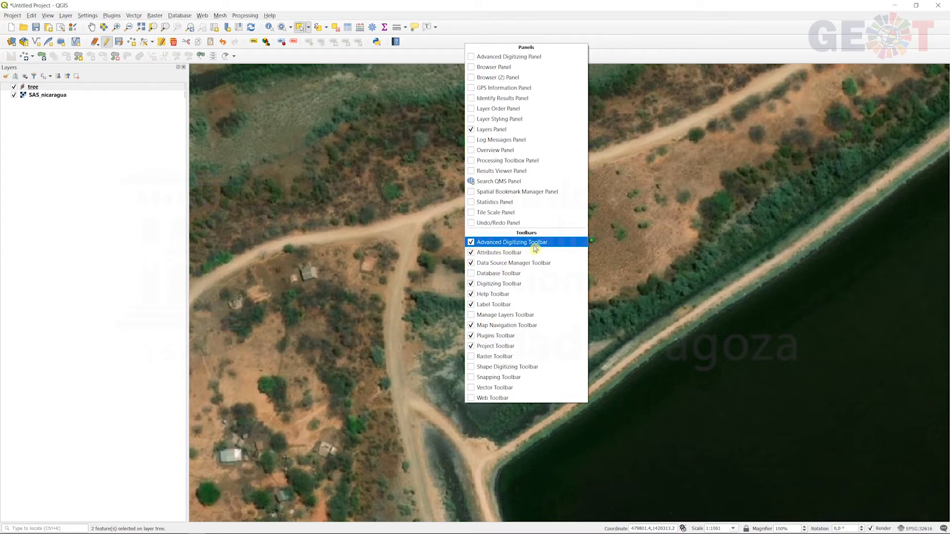
click(498, 28)
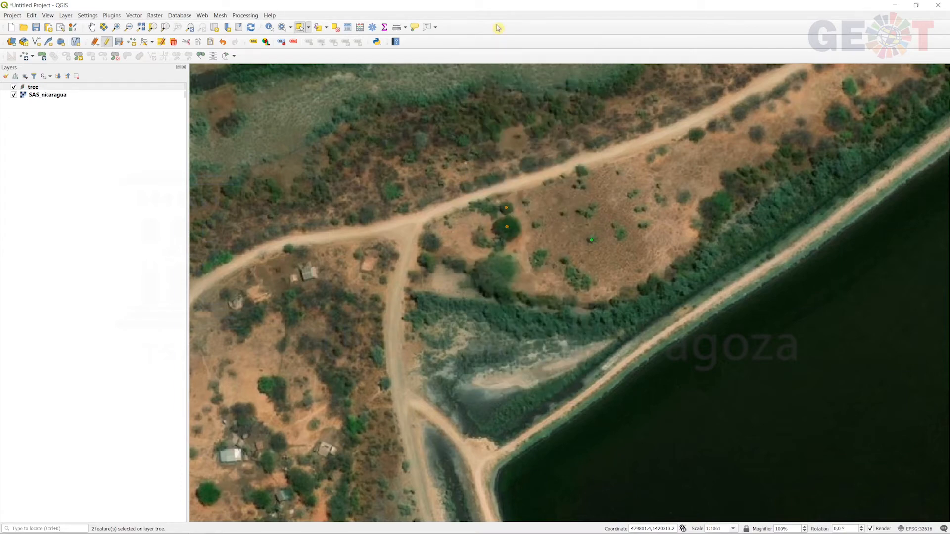
click(25, 56)
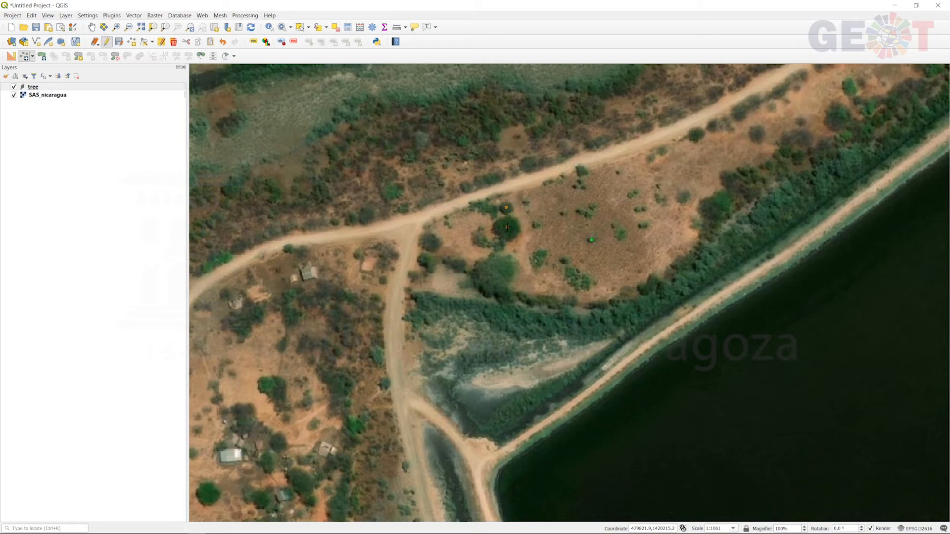
click(642, 226)
Open the tree layer's attribute table to review the records of the digitized points
right_click(30, 86)
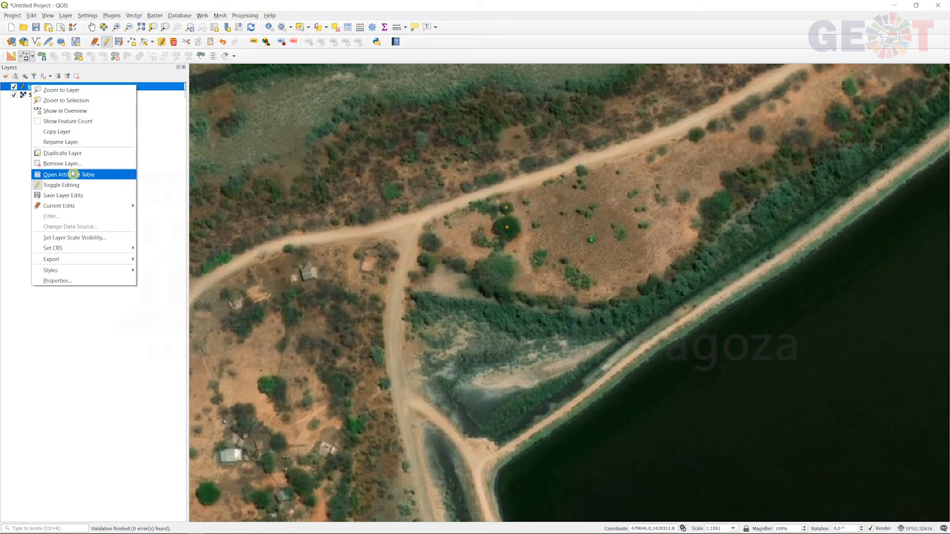
click(72, 174)
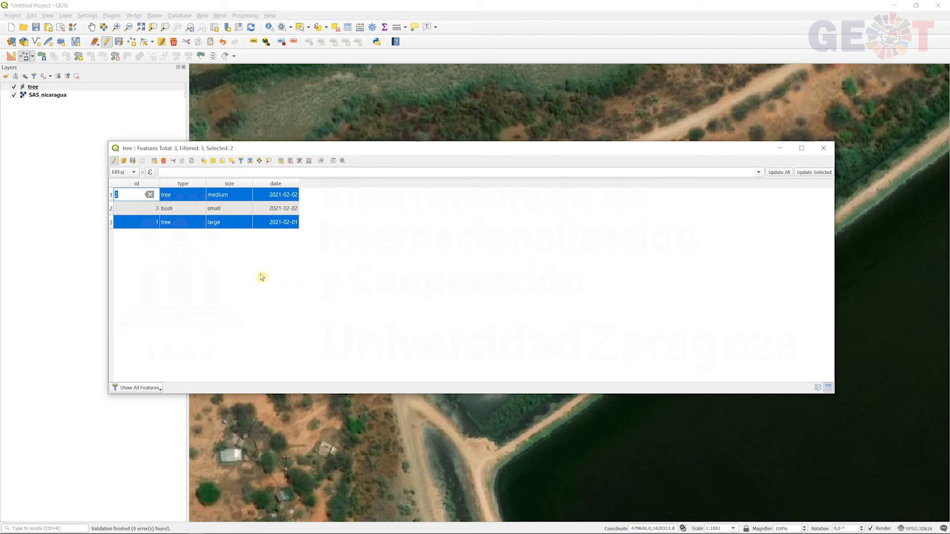
Clear the feature selection and set the bush record's size to medium in the attribute table
double_click(228, 216)
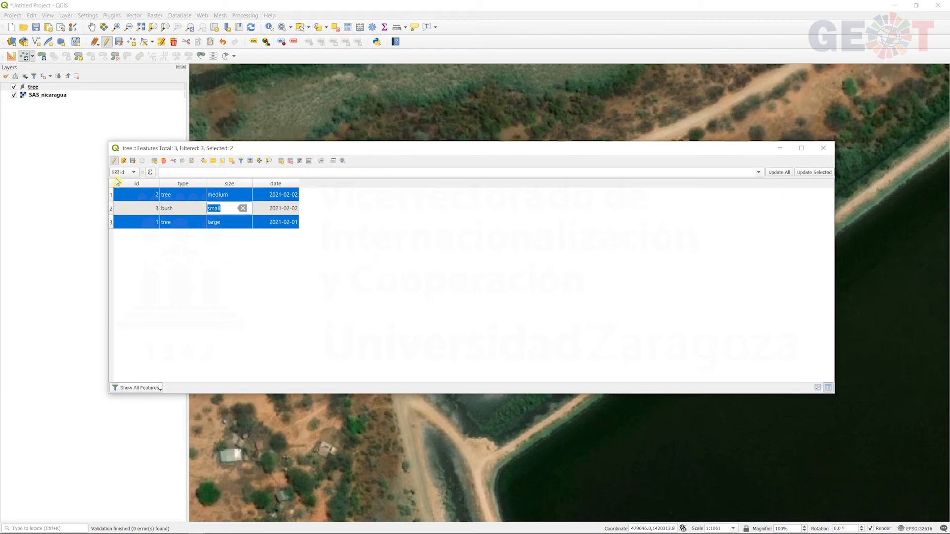
click(232, 161)
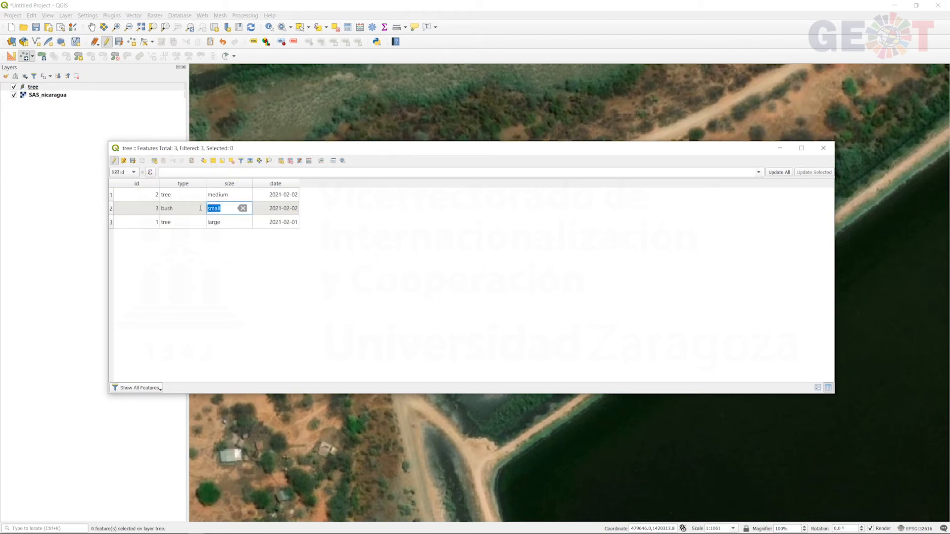
text(medium)
key(Return)
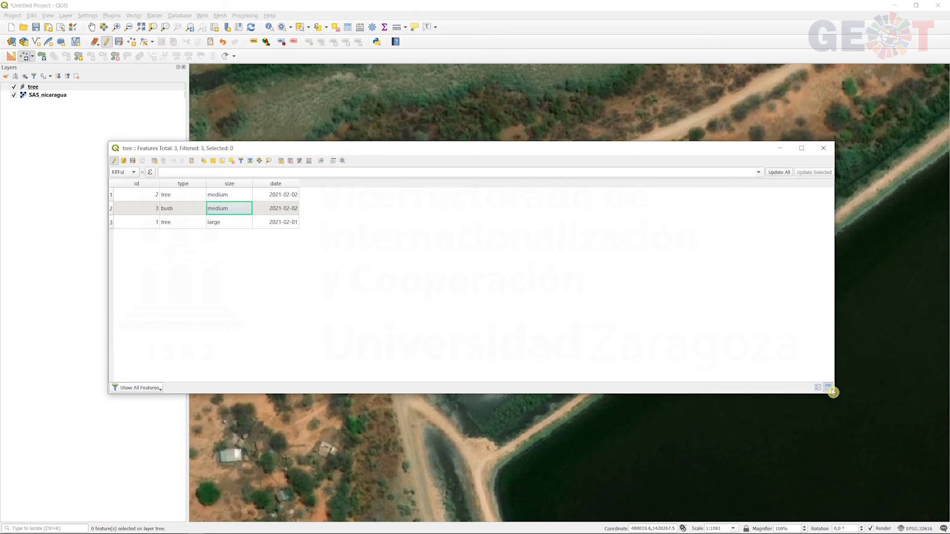
Shrink the attribute table to uncover the map, select each of the three records in turn to locate its point, and close the table
drag(833, 393, 346, 309)
click(111, 223)
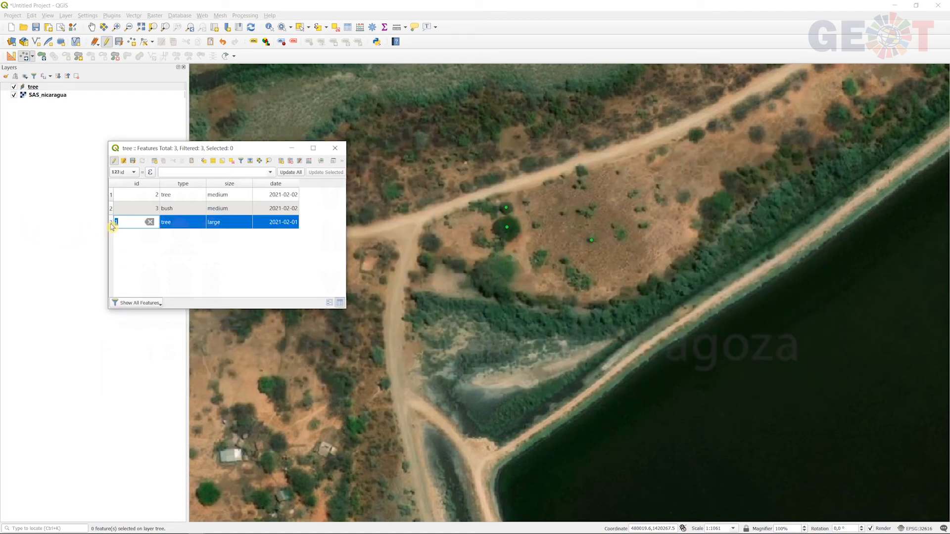
click(111, 208)
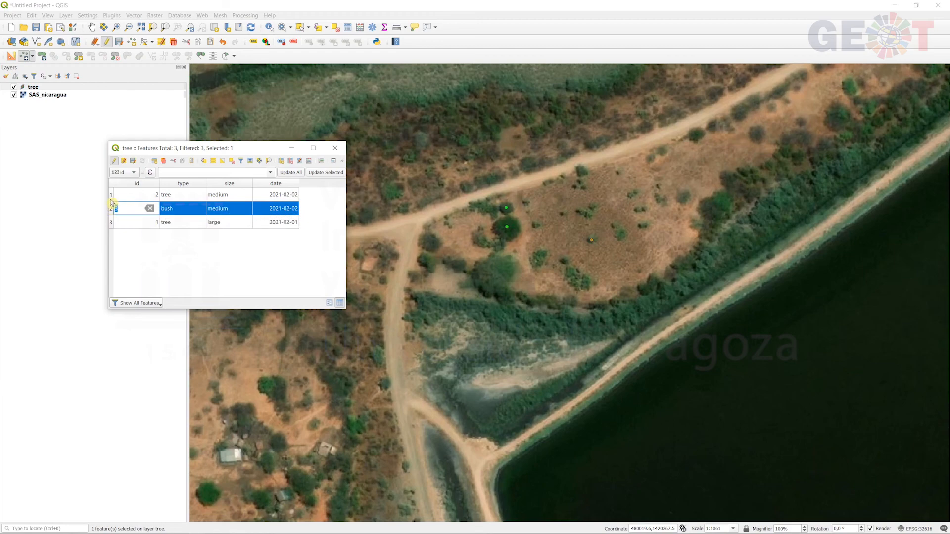
click(111, 195)
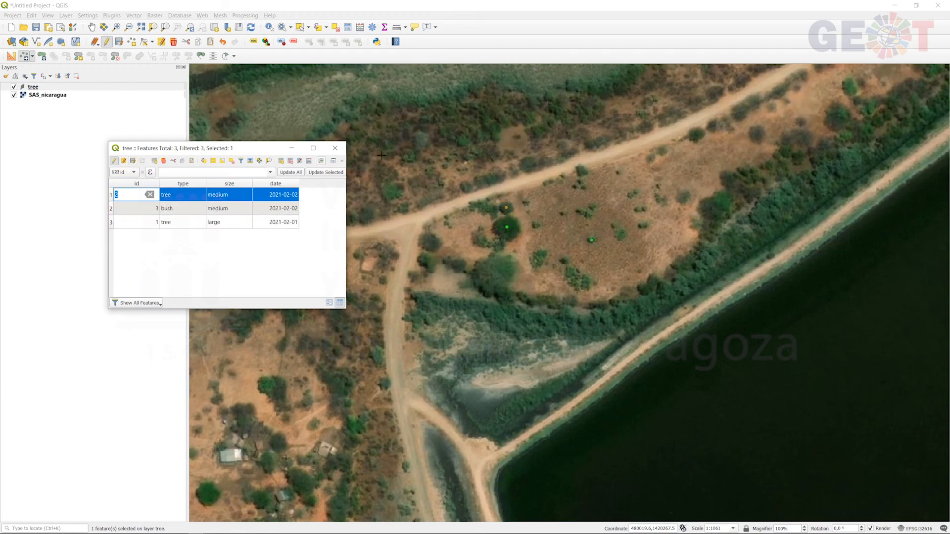
click(336, 148)
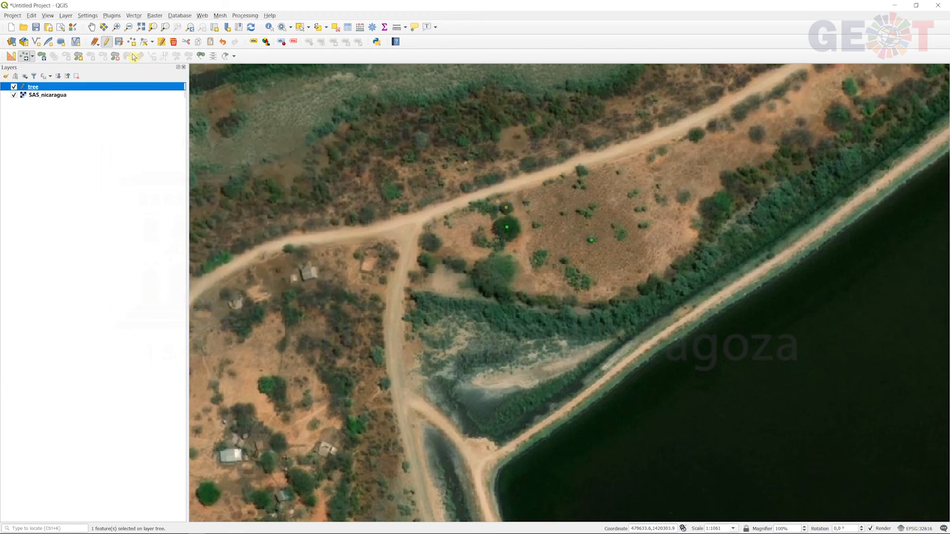
Save the tree layer's edits and end its editing session
click(119, 43)
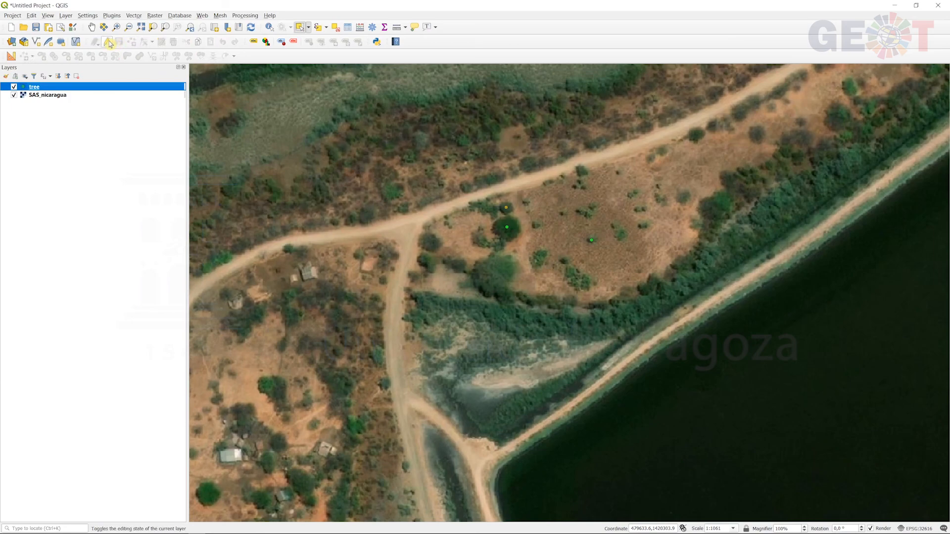